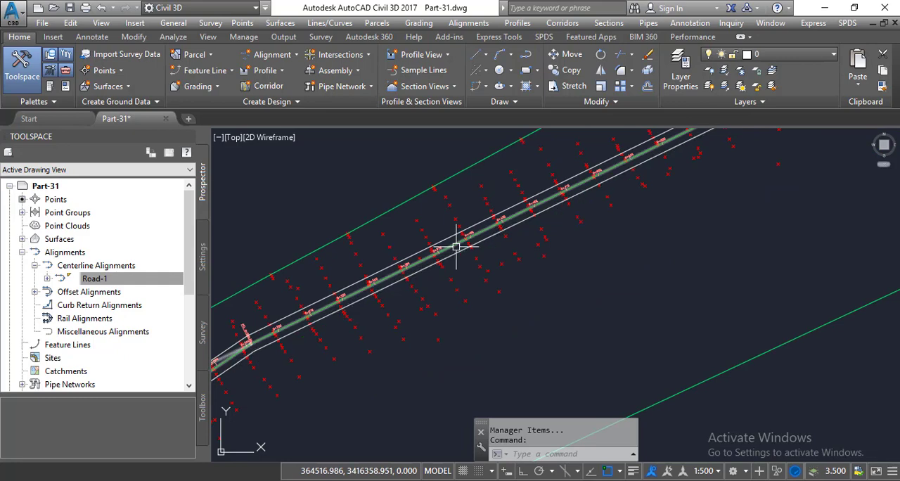
scroll(456, 247, down, 4)
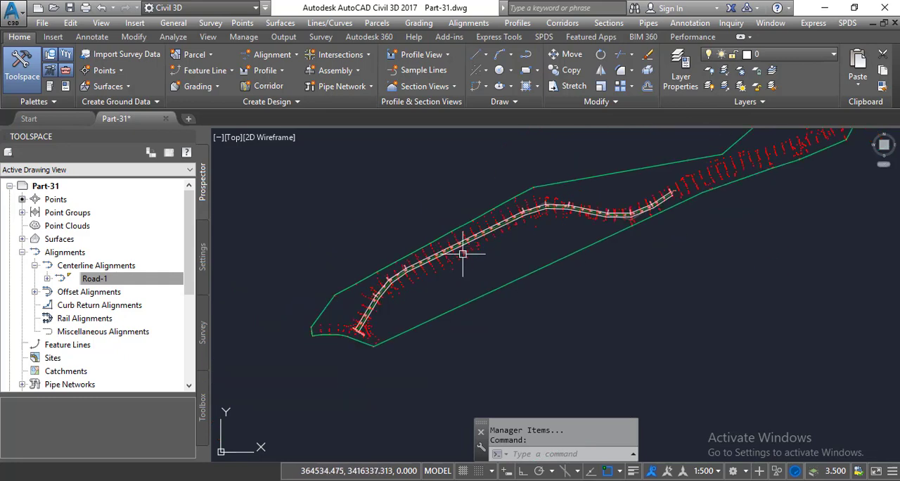
- Examine the Road-1 centerline, its offset alignments and the station labels along the surveyed route
scroll(457, 248, up, 2)
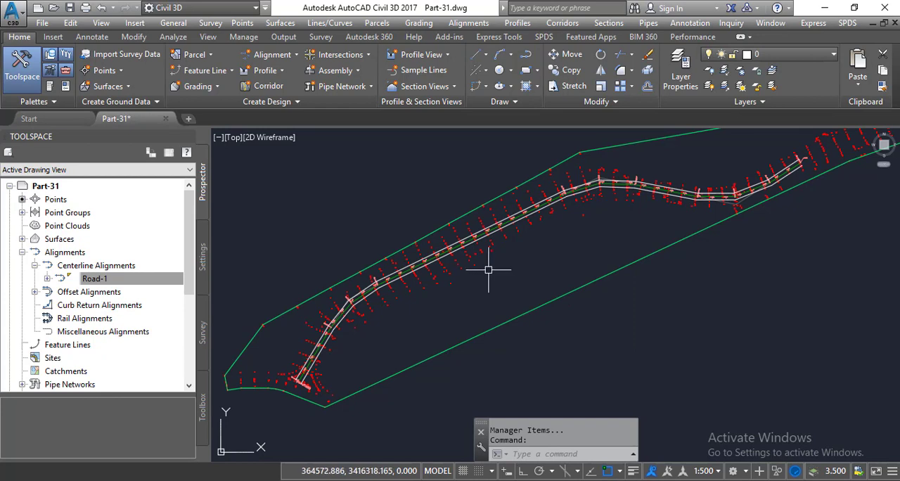
mouse_move(488, 270)
scroll(488, 269, down, 2)
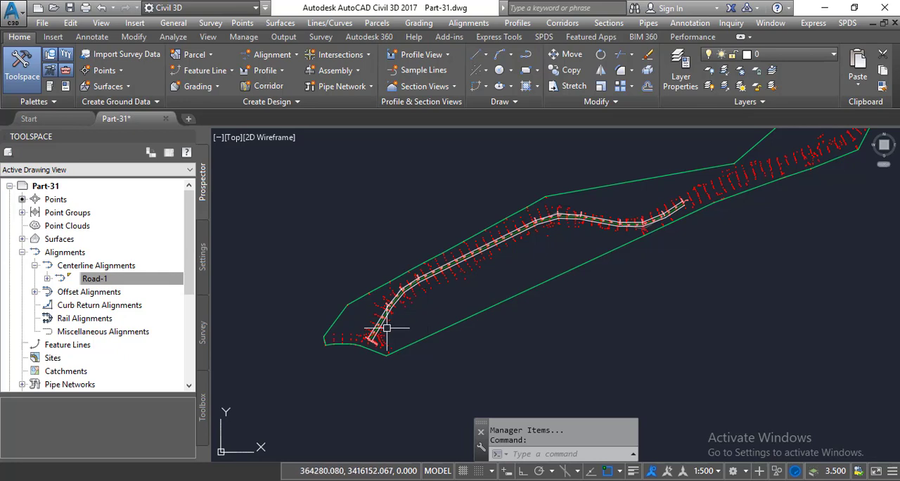
scroll(378, 326, up, 2)
scroll(376, 323, up, 1)
scroll(370, 320, up, 1)
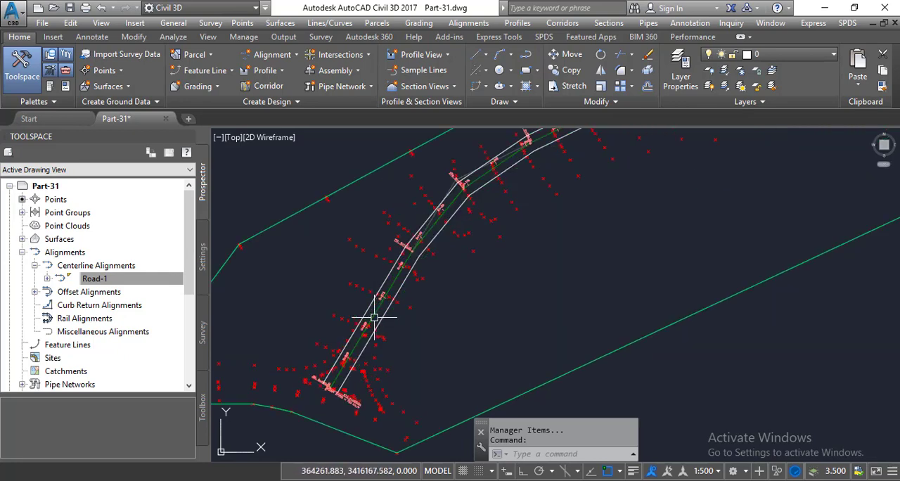
scroll(371, 318, down, 2)
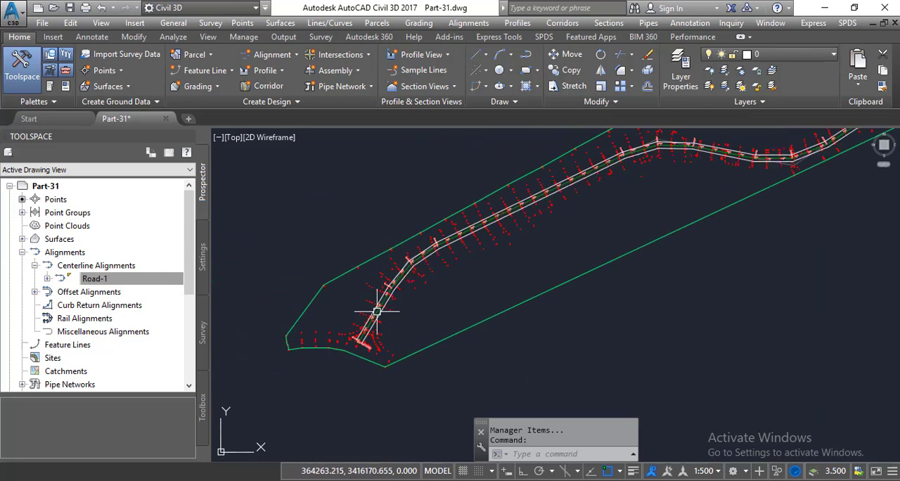
scroll(395, 304, up, 4)
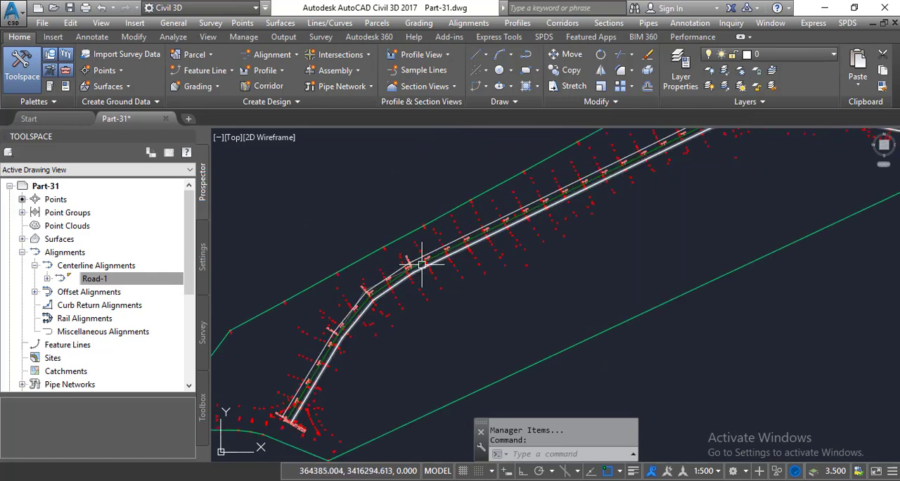
scroll(432, 258, up, 3)
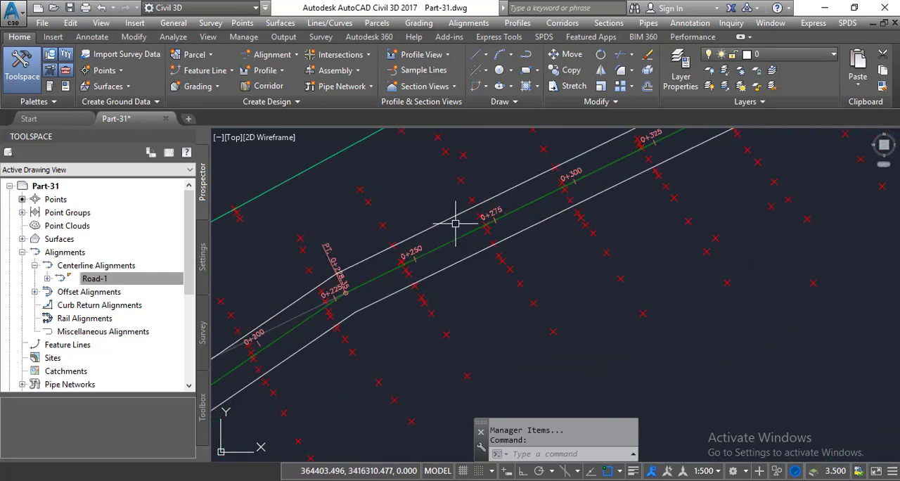
scroll(454, 222, down, 6)
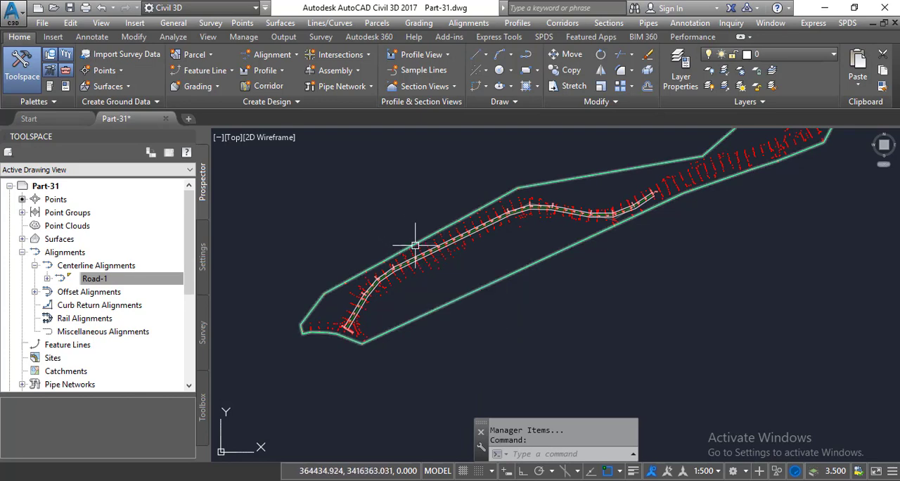
scroll(422, 251, up, 2)
scroll(422, 254, down, 4)
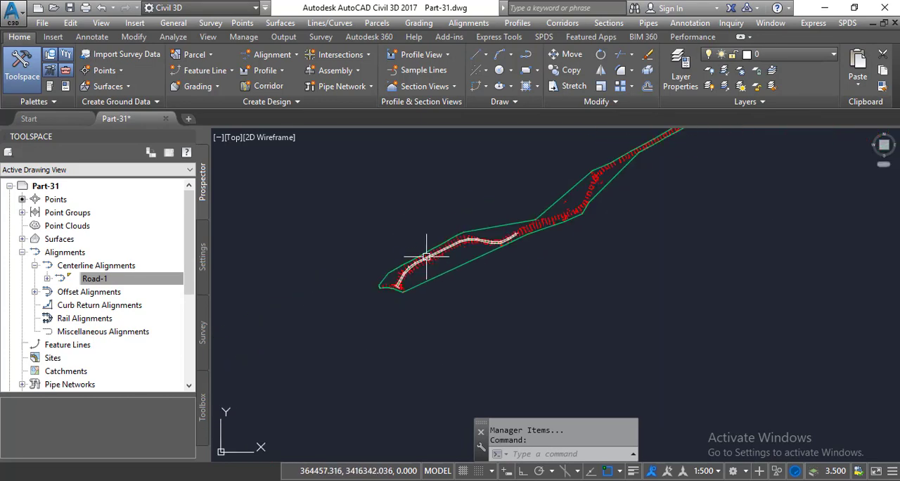
scroll(426, 257, up, 5)
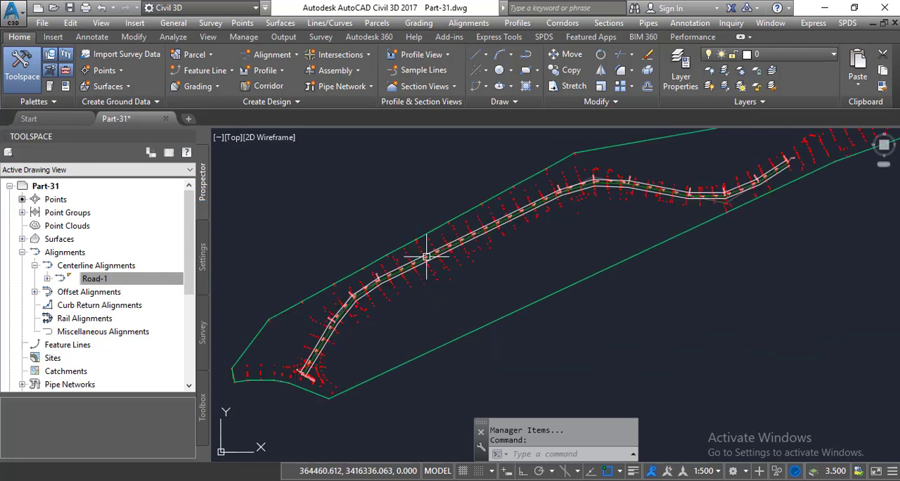
scroll(426, 257, up, 2)
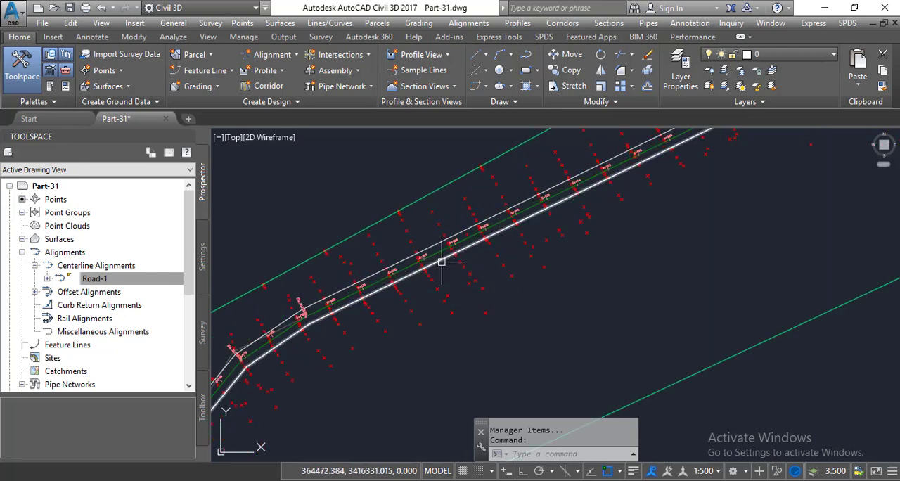
scroll(441, 261, down, 4)
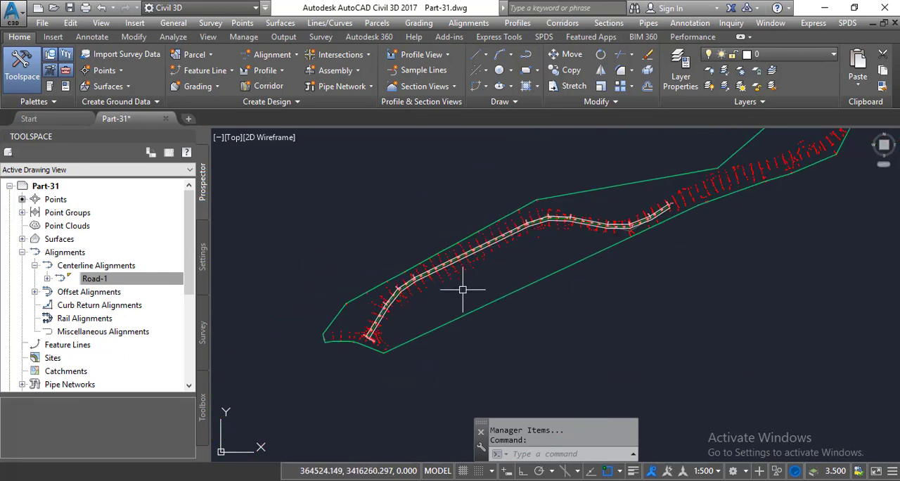
- Regenerate the drawing so the road alignment's curves display smoothly
scroll(415, 282, up, 4)
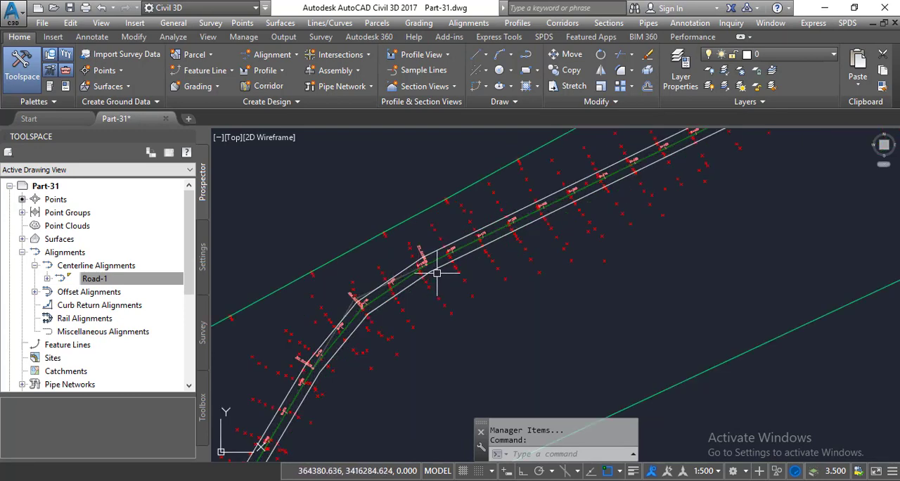
text(REGEN)
key(Return)
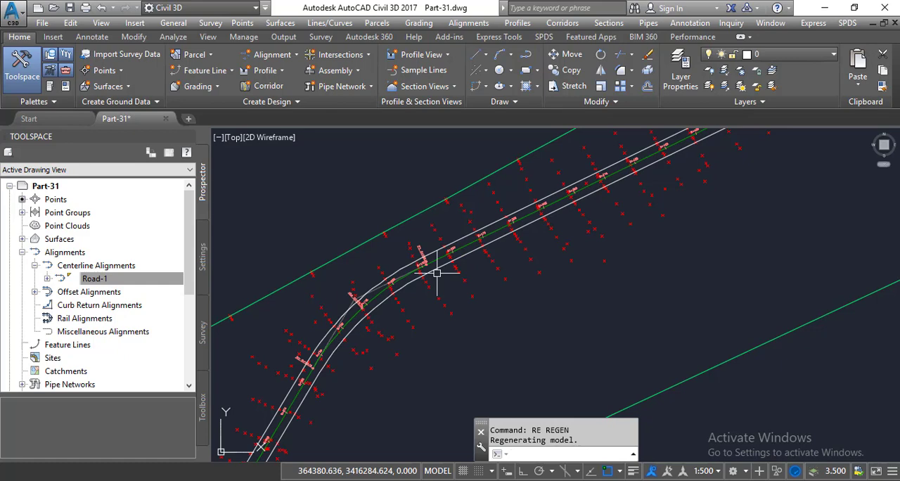
scroll(443, 267, down, 3)
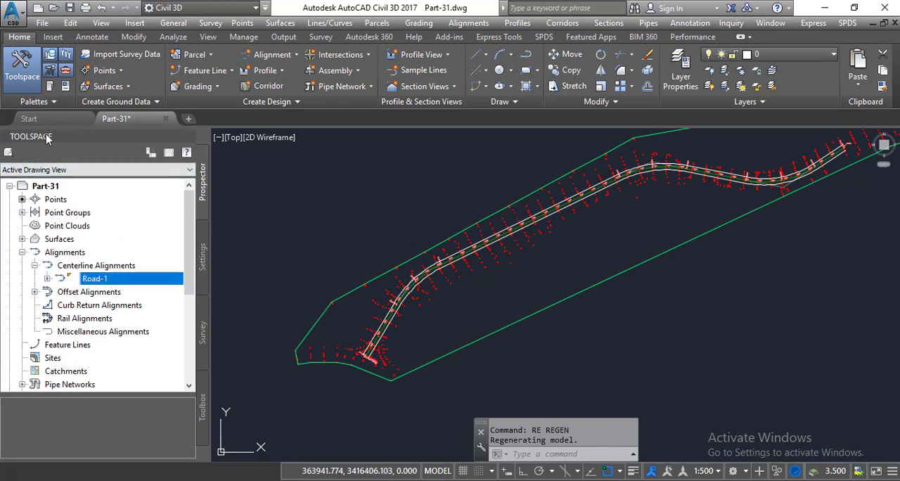
- Display the alignment reports of the Reports Manager in the Toolspace's Toolbox
click(22, 78)
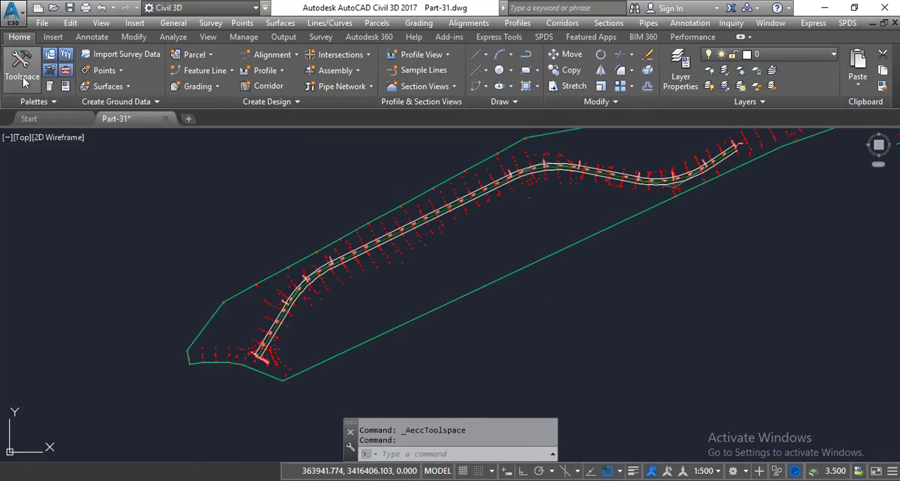
click(22, 79)
click(202, 190)
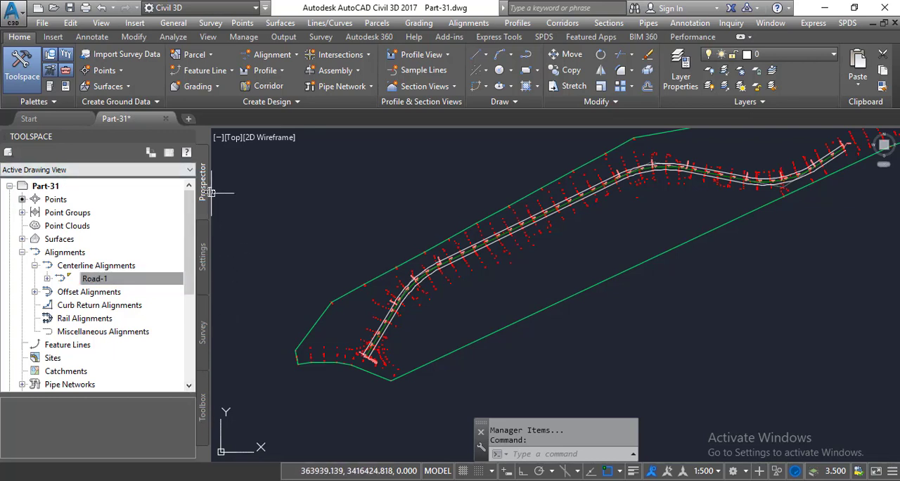
click(203, 415)
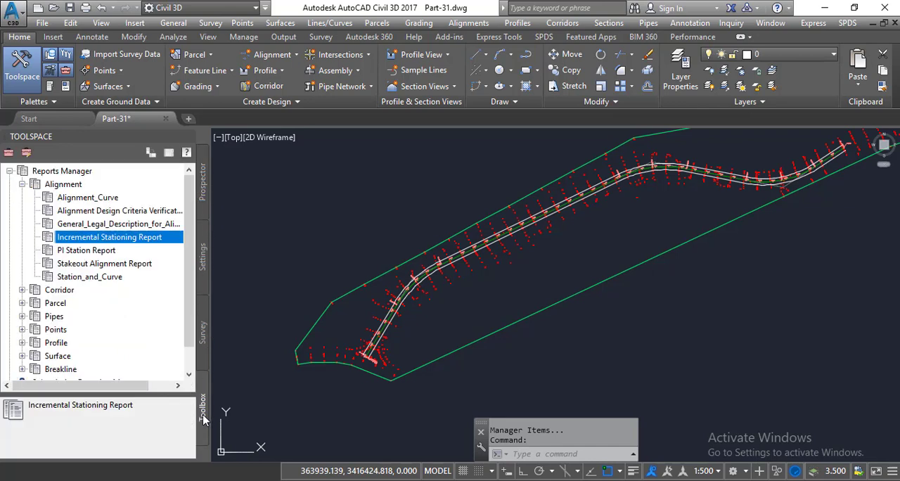
click(10, 171)
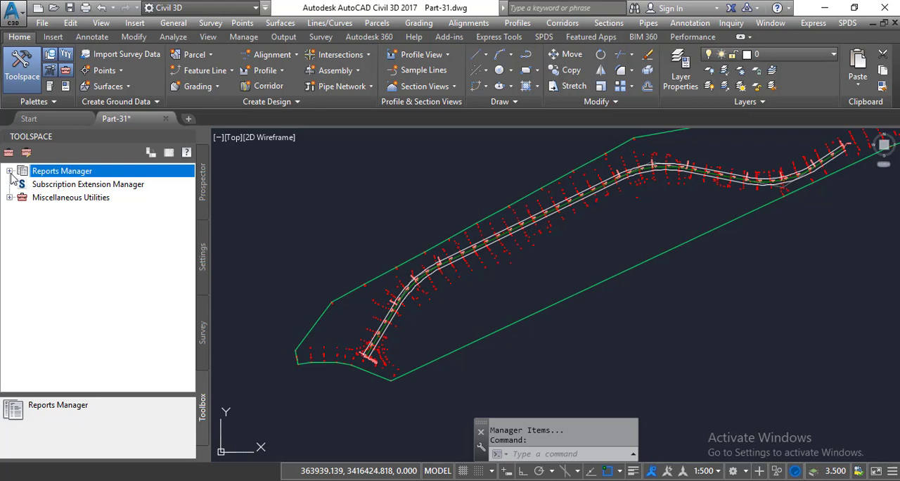
click(10, 171)
click(22, 184)
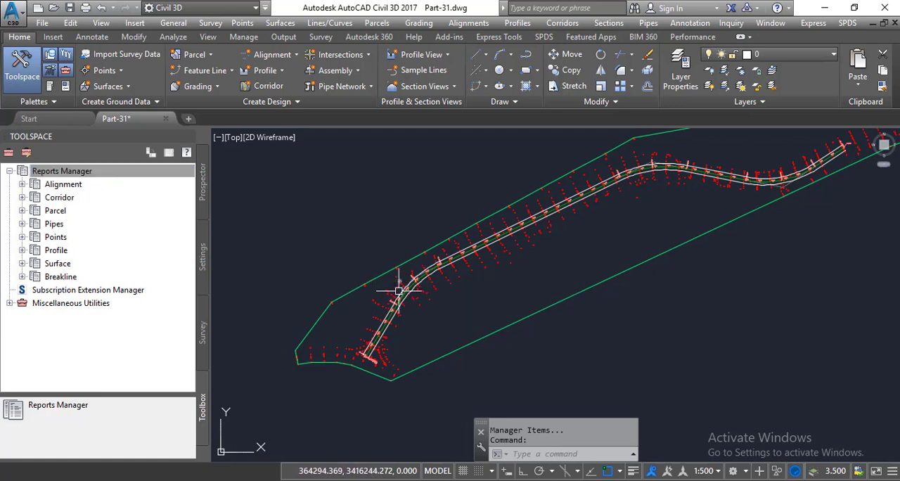
click(22, 185)
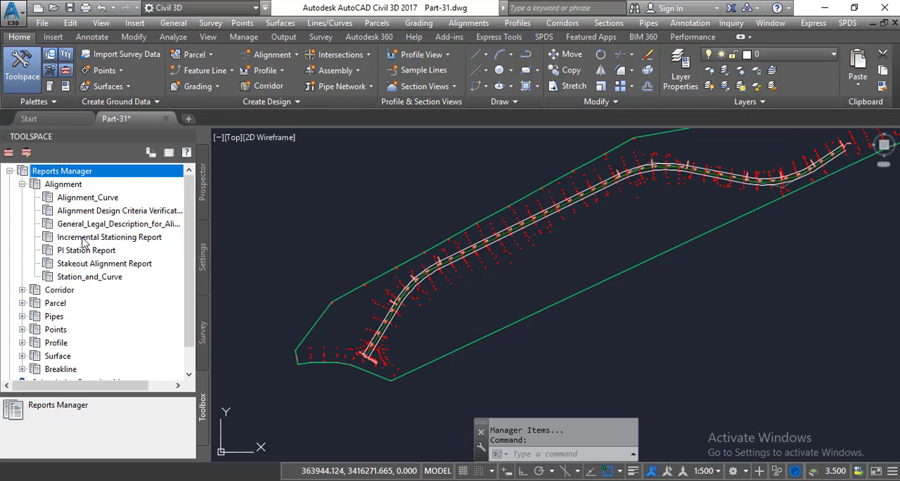
double_click(82, 239)
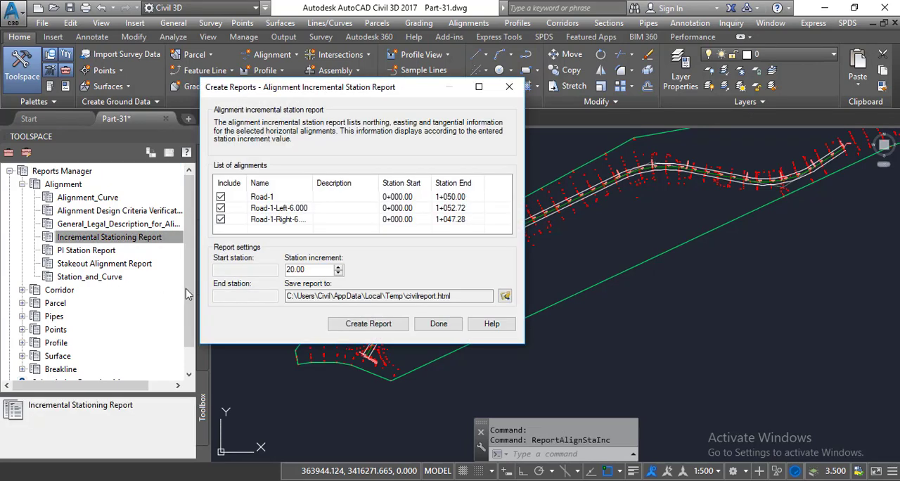
click(509, 88)
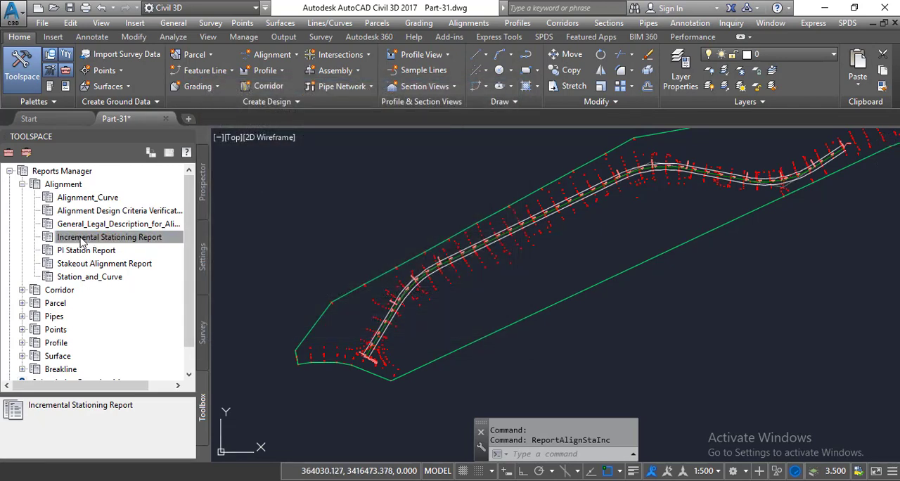
double_click(82, 241)
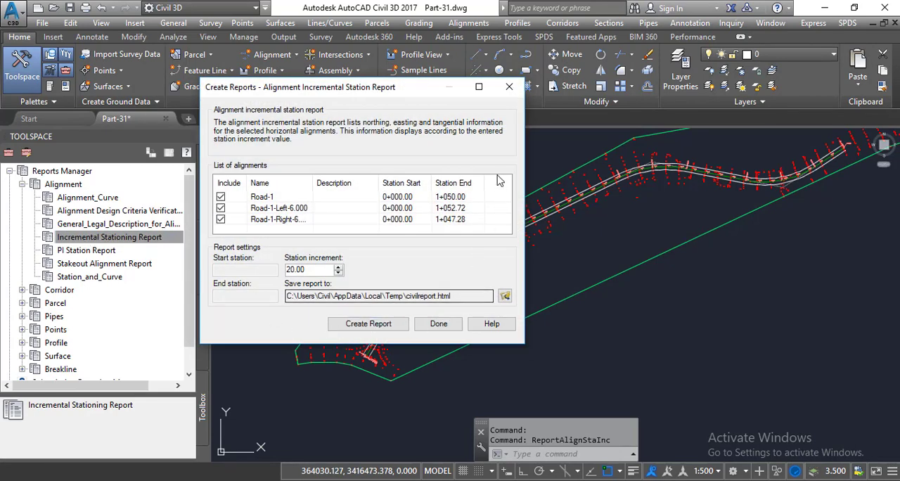
click(509, 86)
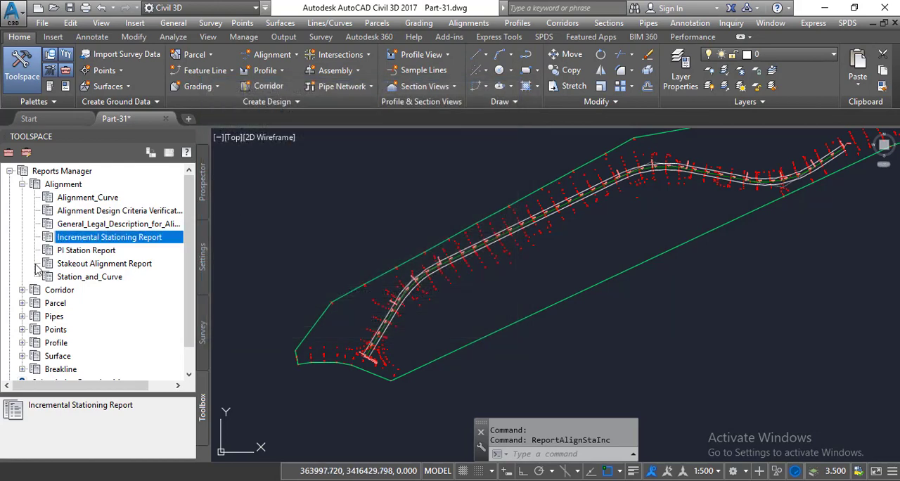
- Execute the Incremental Stationing Report, include only the Road-1 alignment without its left and right offsets, and set the station increment to 25
right_click(83, 242)
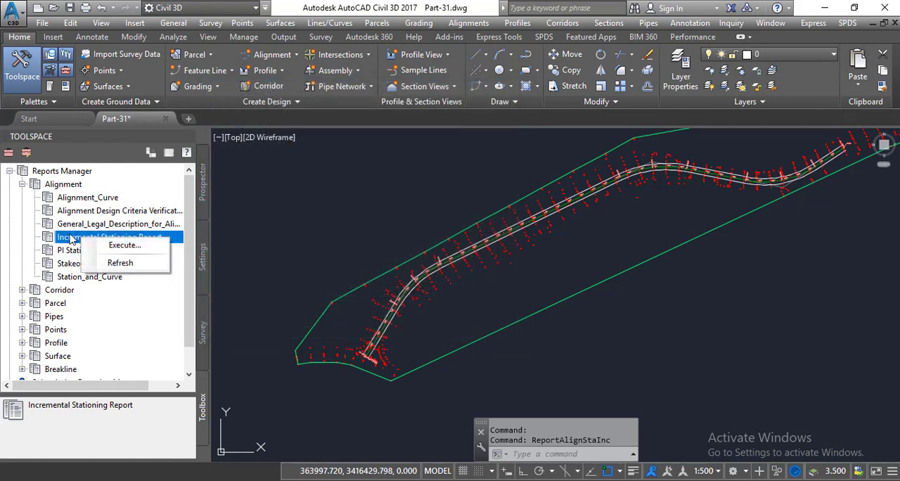
click(115, 252)
drag(333, 86, 410, 112)
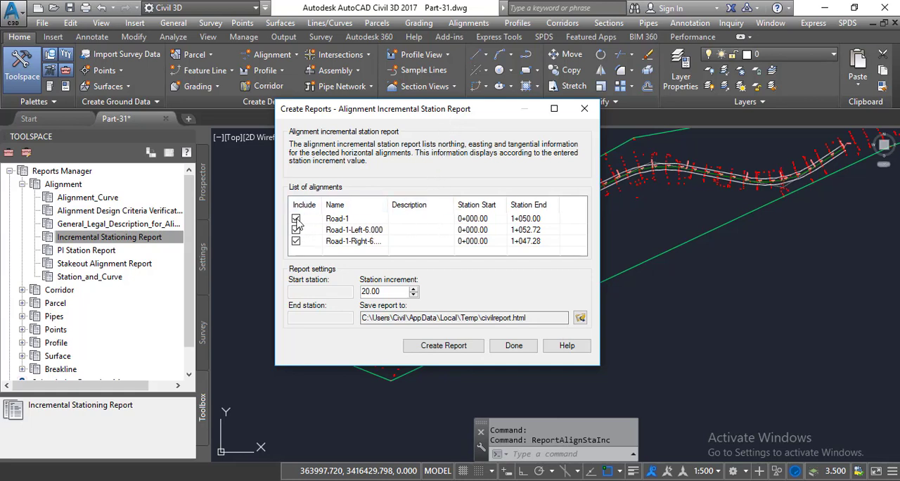
click(296, 241)
drag(327, 117, 269, 114)
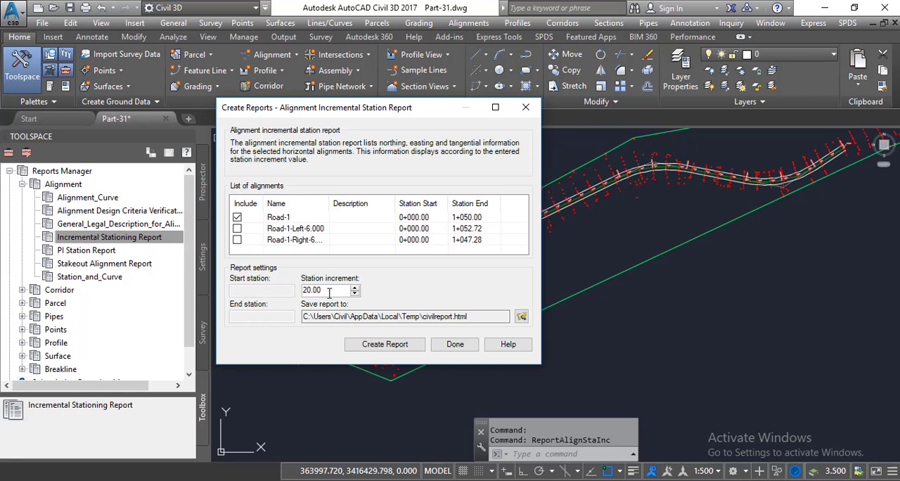
drag(329, 293, 293, 294)
text(25)
- Set the report to save on the Desktop as "Increment stations" in Excel 97-2003 Workbook format
click(521, 317)
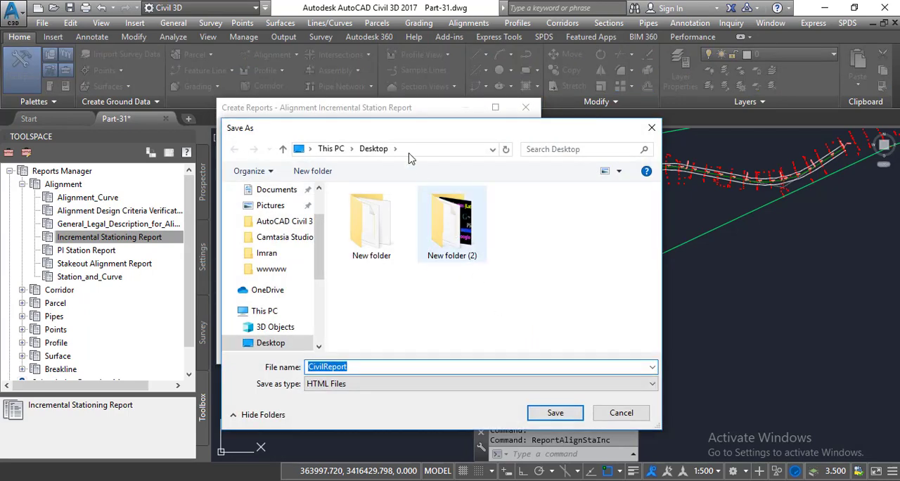
drag(404, 140, 396, 93)
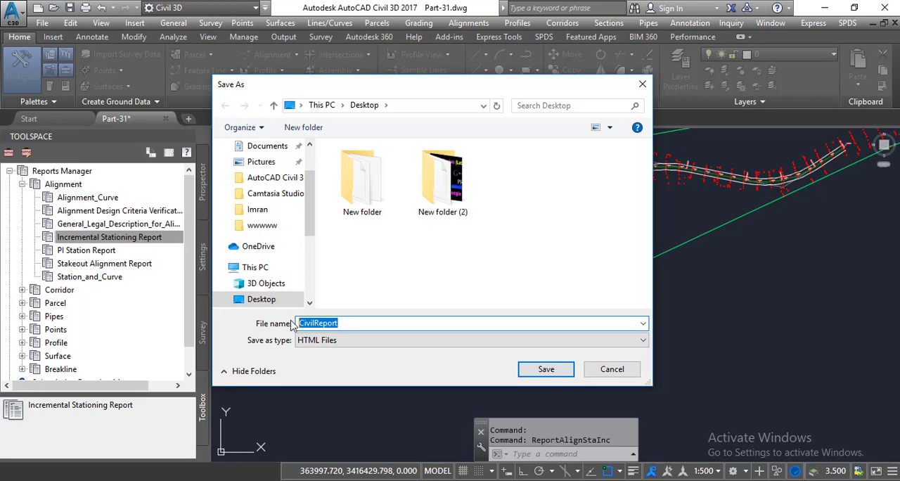
text(Increment stations)
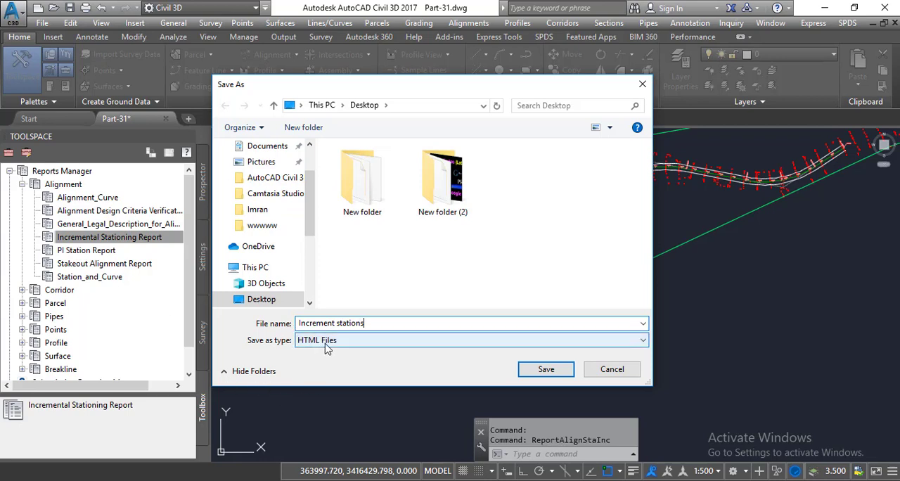
click(327, 345)
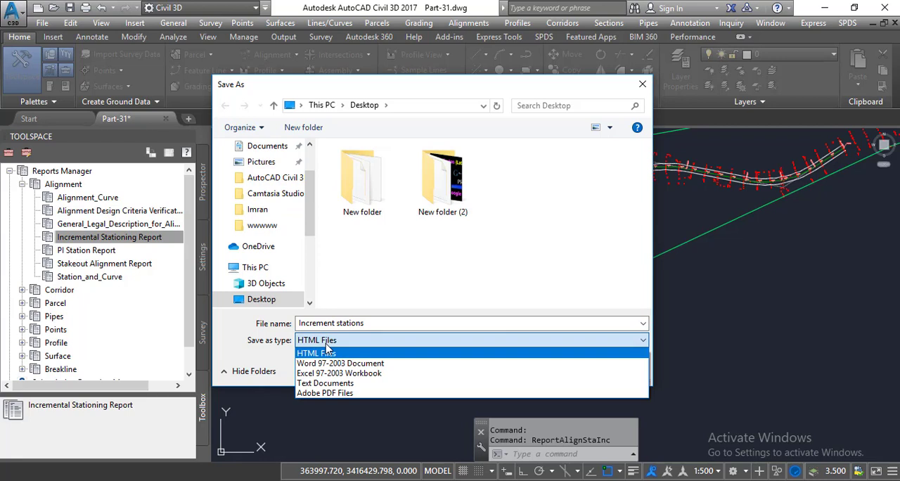
click(270, 357)
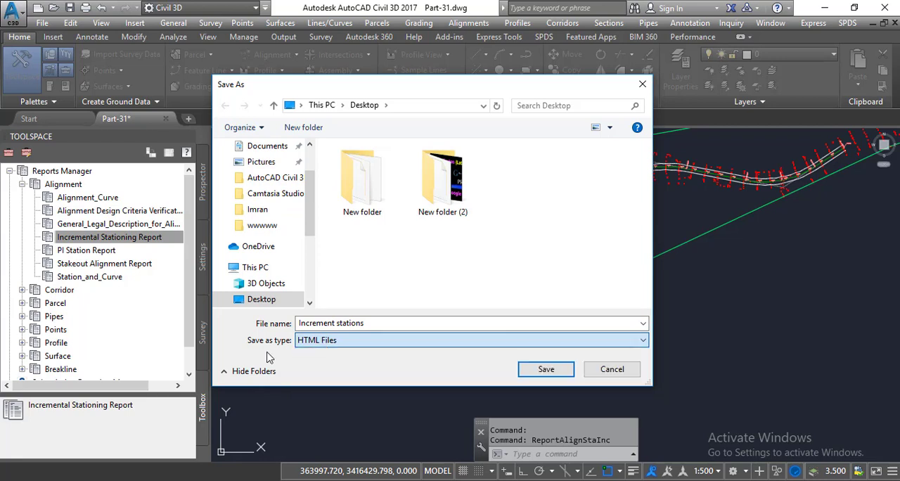
click(325, 345)
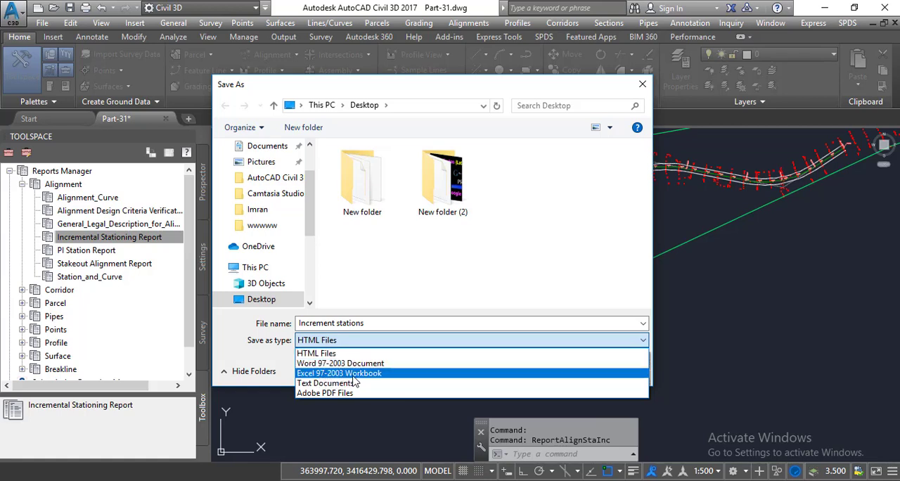
click(353, 374)
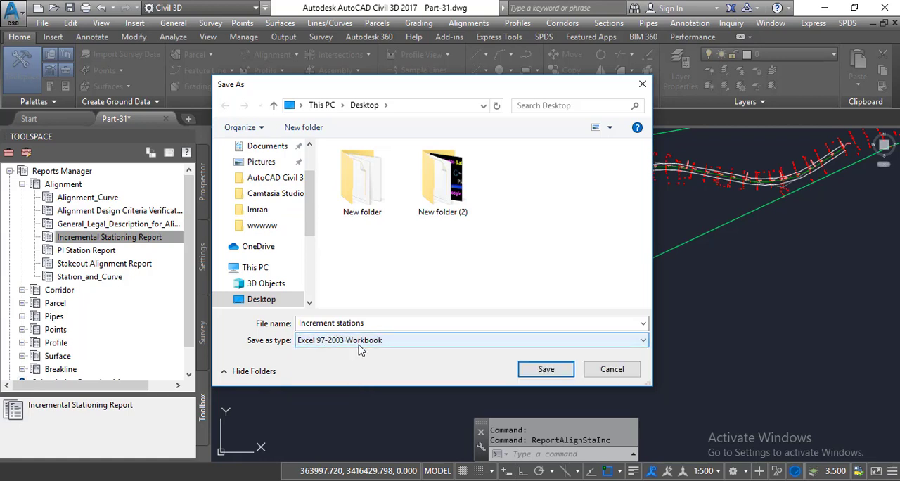
click(532, 373)
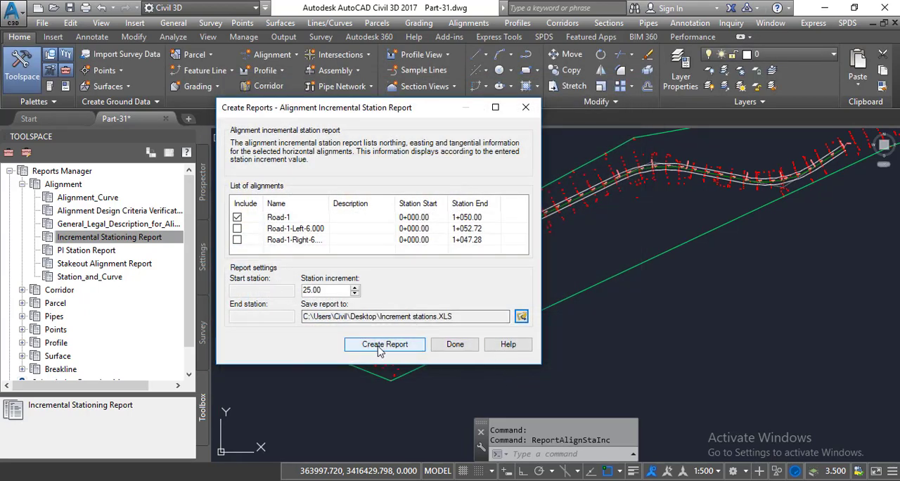
- Create the Road-1 report, review its station, northing, easting and tangential direction table, and close the workbook
click(379, 345)
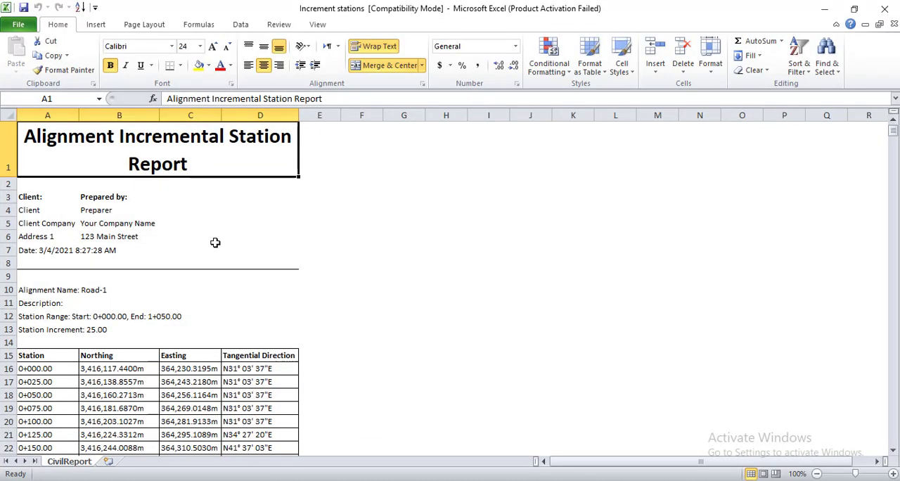
scroll(215, 243, down, 3)
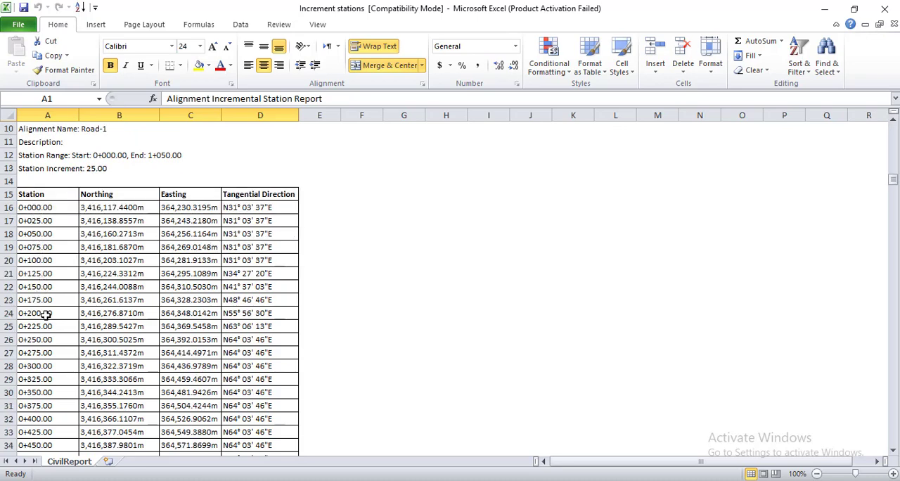
scroll(45, 315, down, 10)
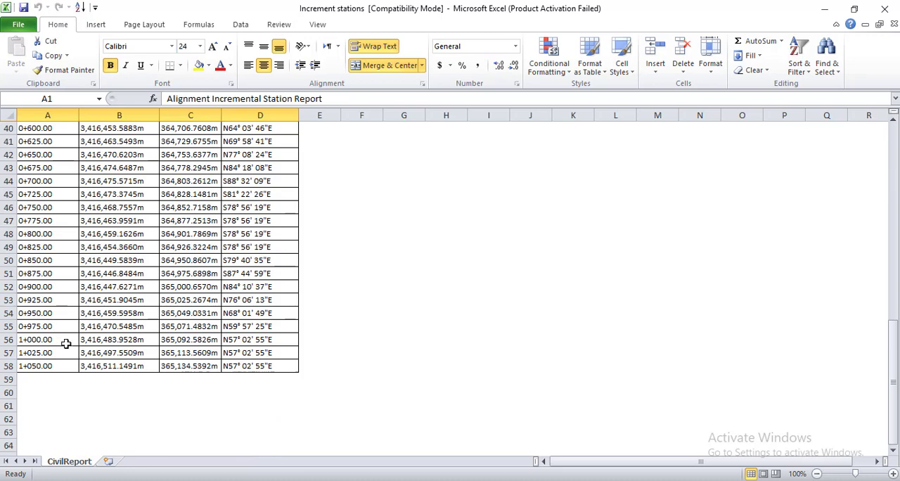
scroll(65, 343, up, 12)
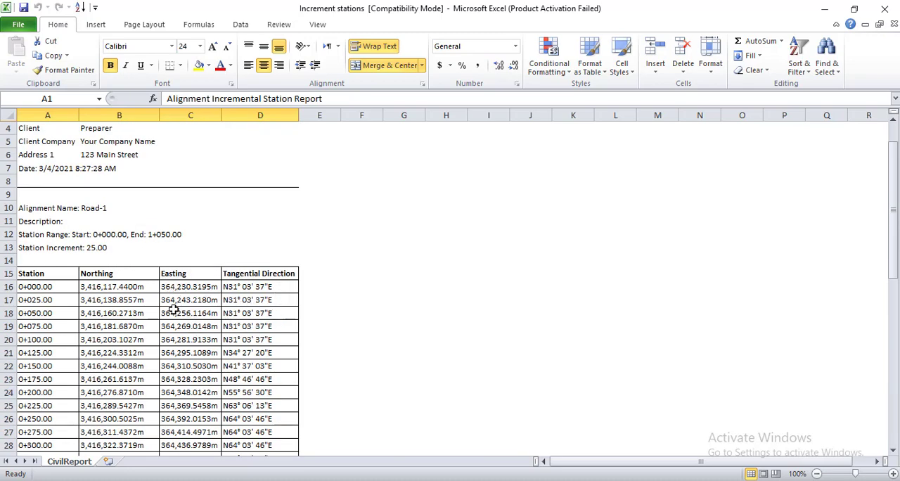
scroll(165, 309, down, 11)
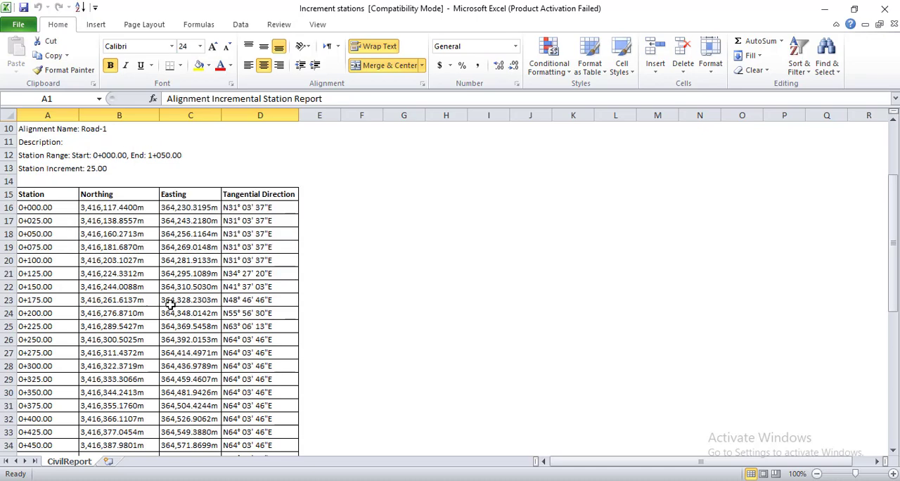
click(886, 9)
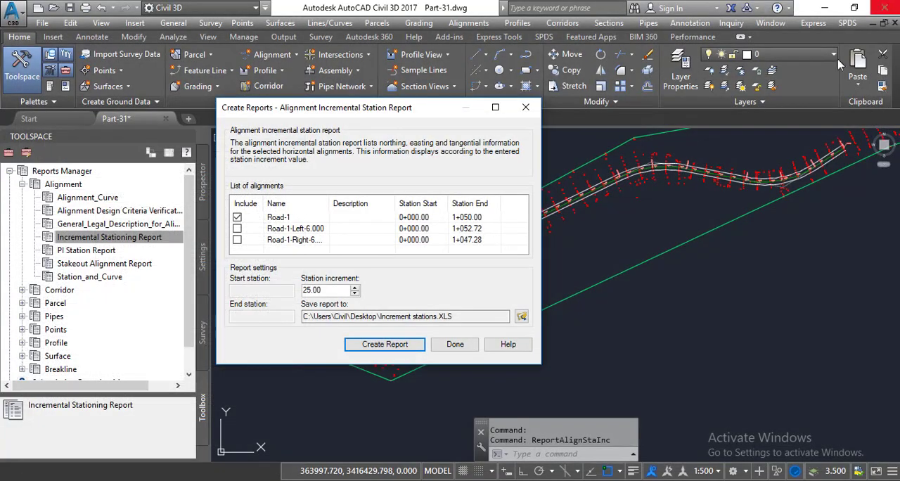
- Include only the Road-1-Left-6.000 alignment, set the station increment to 50, and save the report as the Desktop workbook "offsets ls"
click(237, 218)
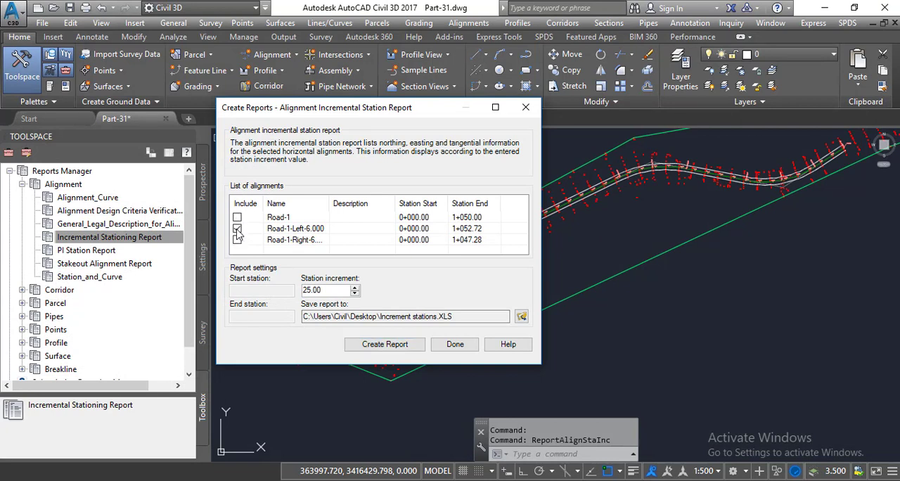
drag(336, 292, 264, 289)
text(50)
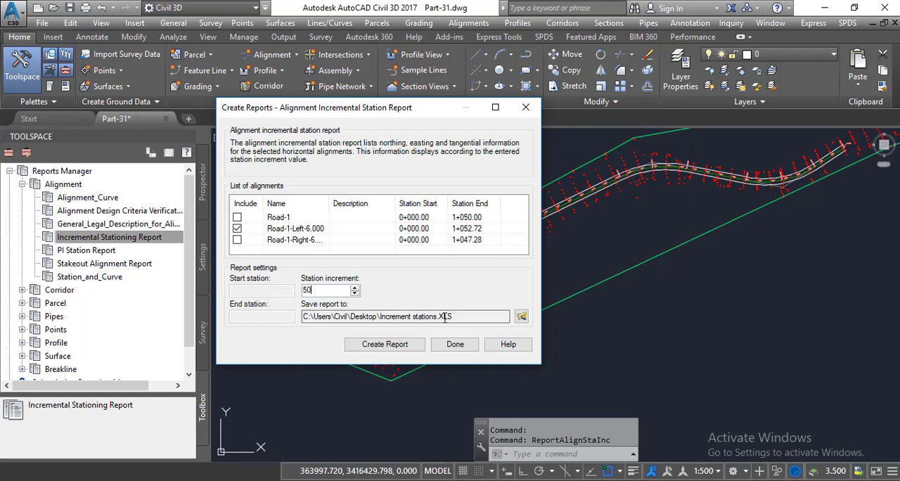
click(521, 317)
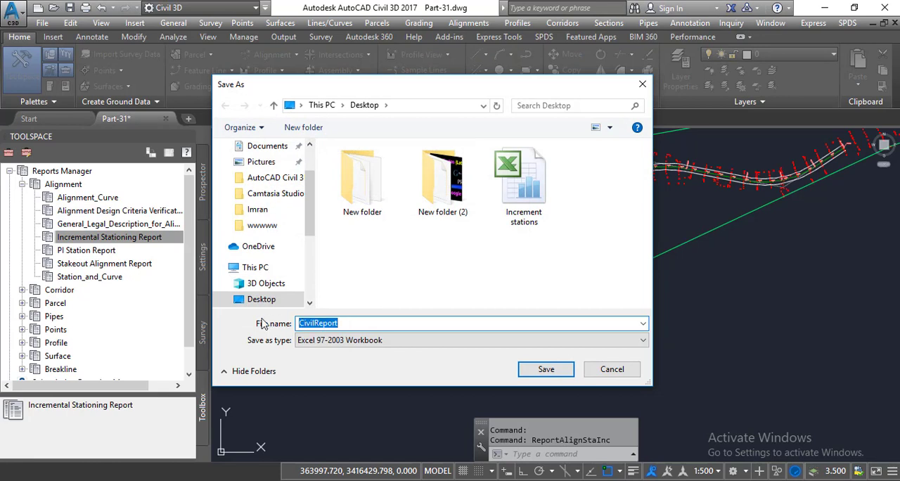
text(offsets ls)
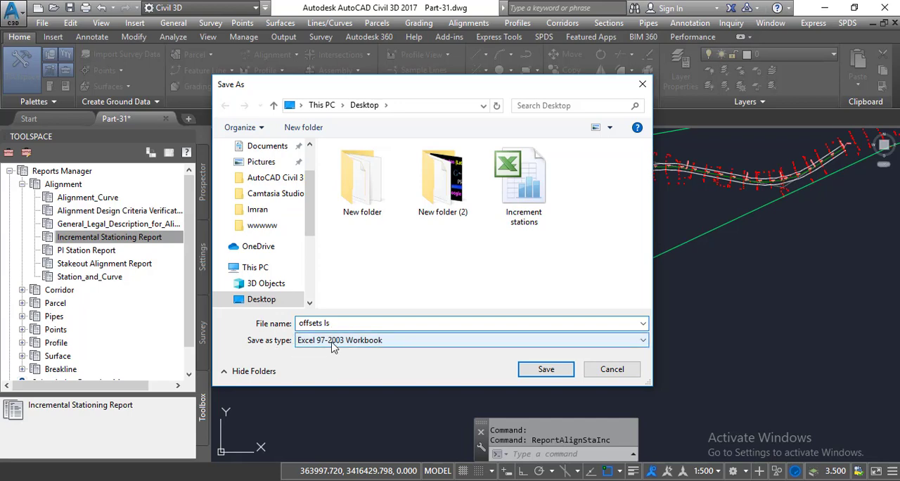
click(546, 369)
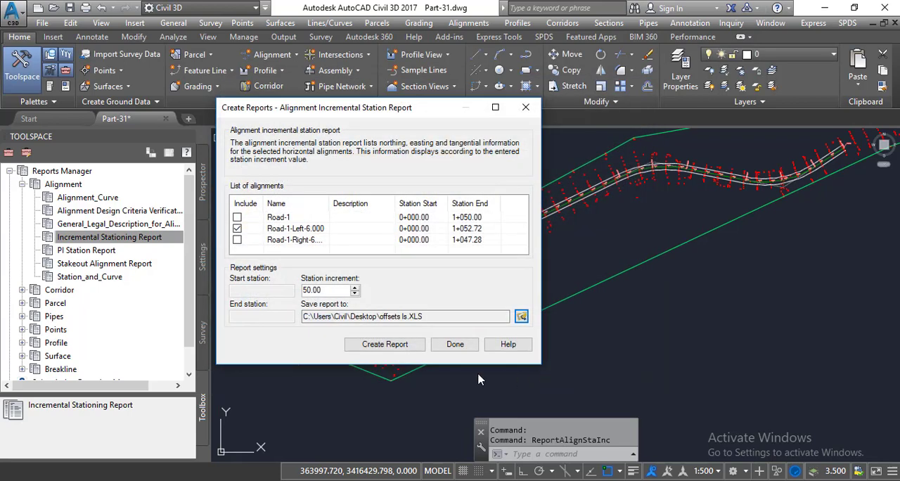
- Create the left offset's incremental station report, review its rows through the last station, and close the workbook
click(394, 349)
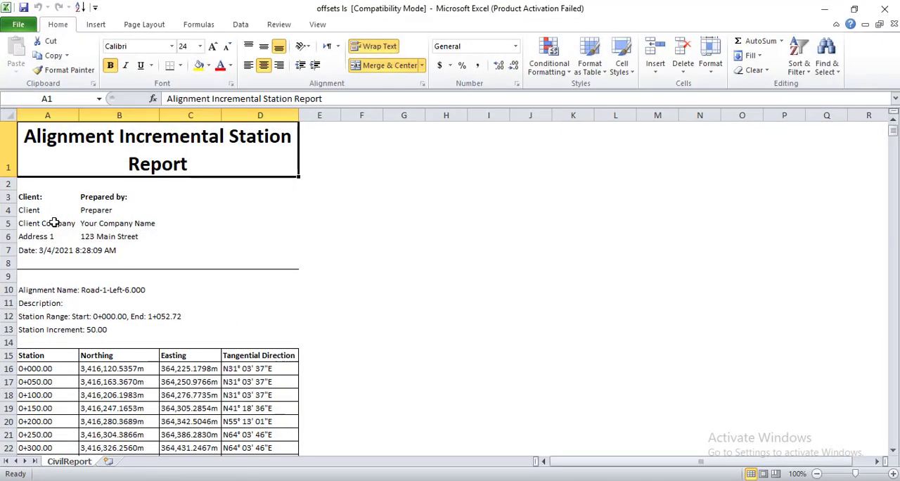
scroll(83, 296, down, 1)
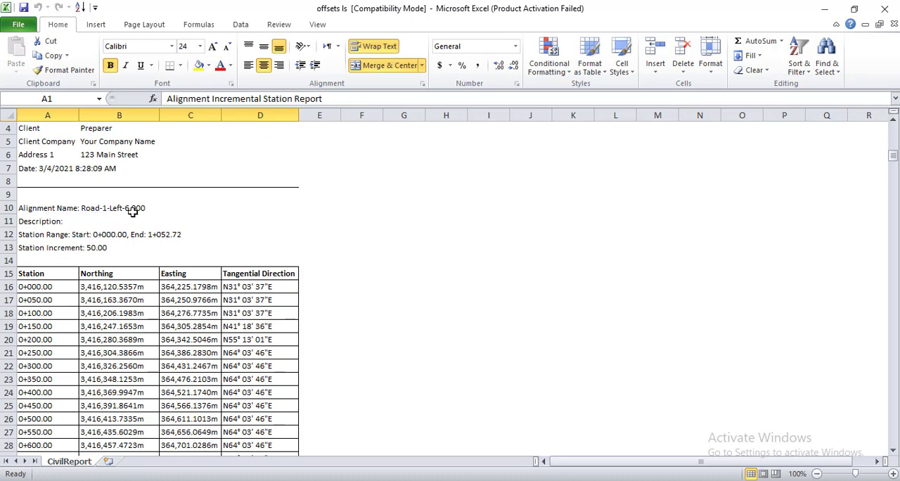
scroll(147, 276, down, 5)
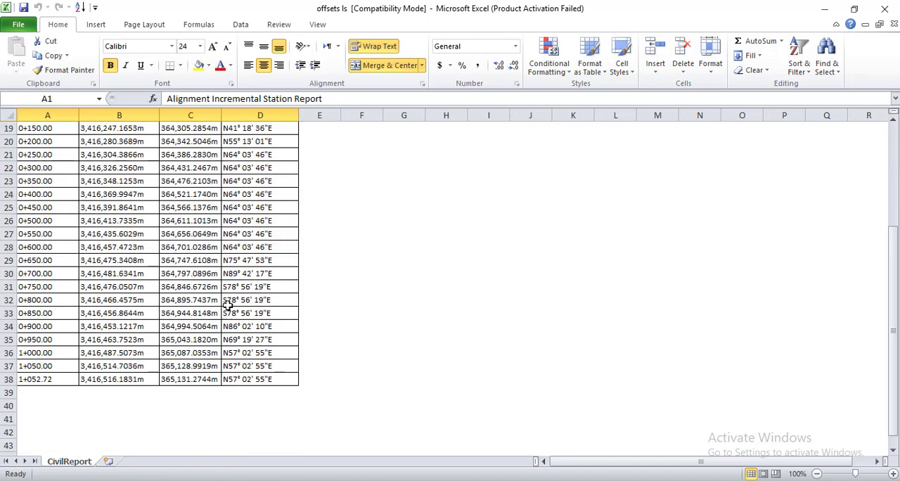
click(884, 13)
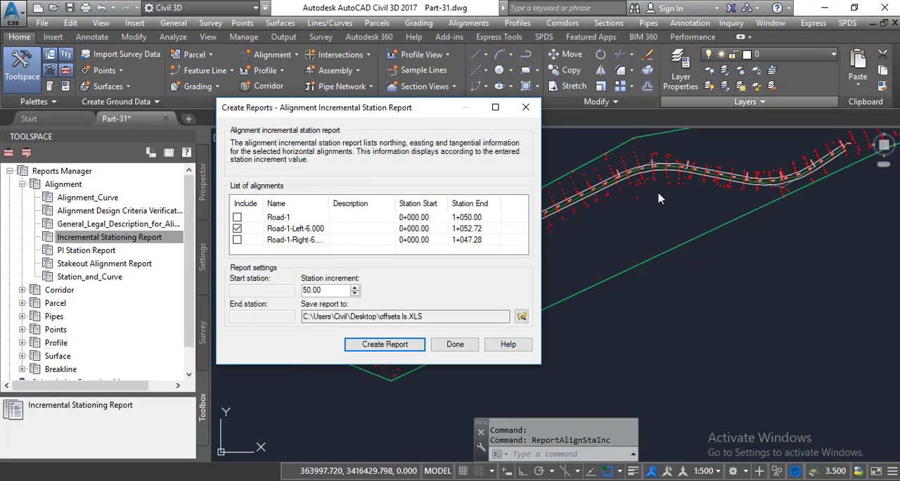
- Include only the Road-1 right offset alignment and set its report to save on the Desktop as the Excel workbook "offsets RS"
click(237, 228)
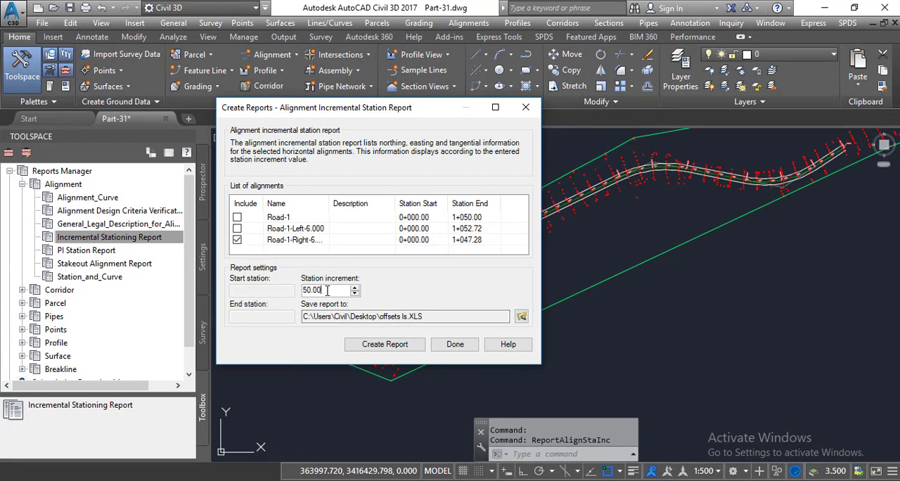
click(521, 317)
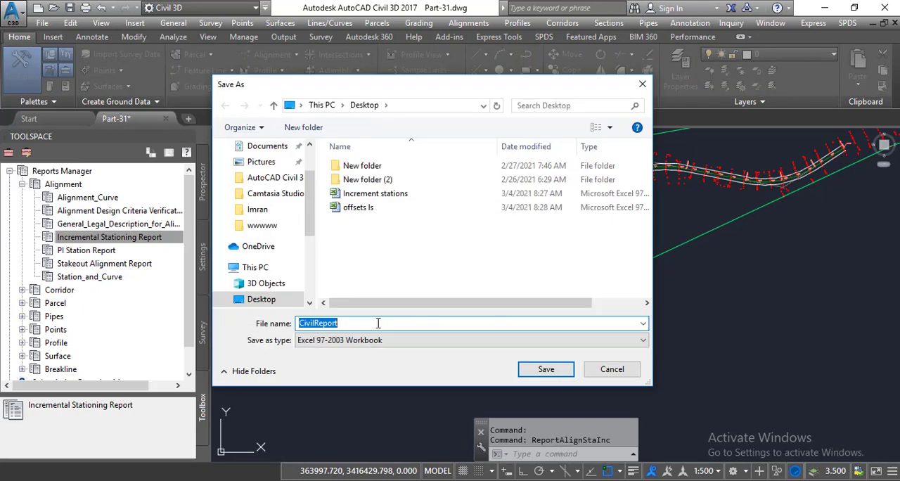
click(355, 321)
drag(360, 320, 237, 335)
text(oof)
key(BackSpace)
text(ff)
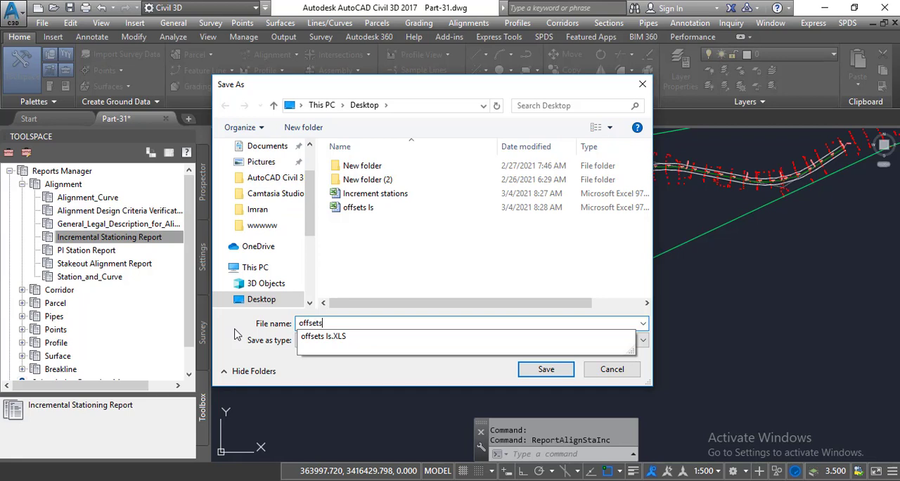
text(sets)
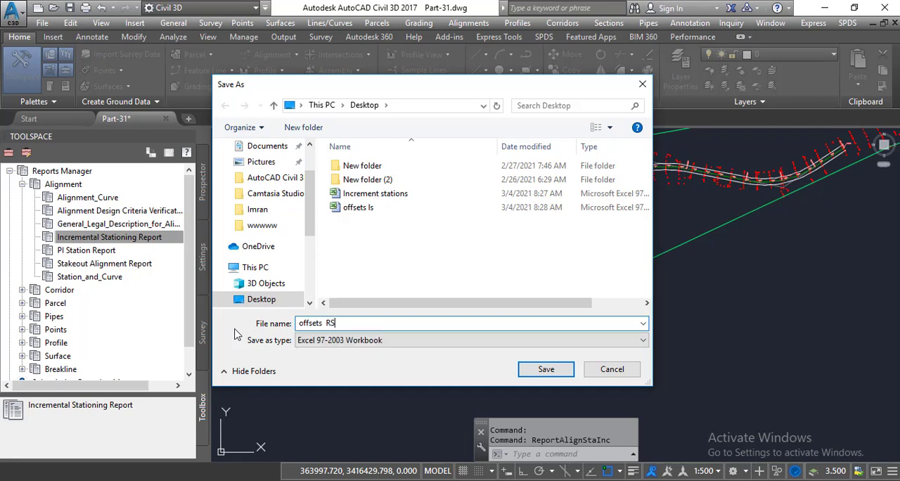
click(555, 375)
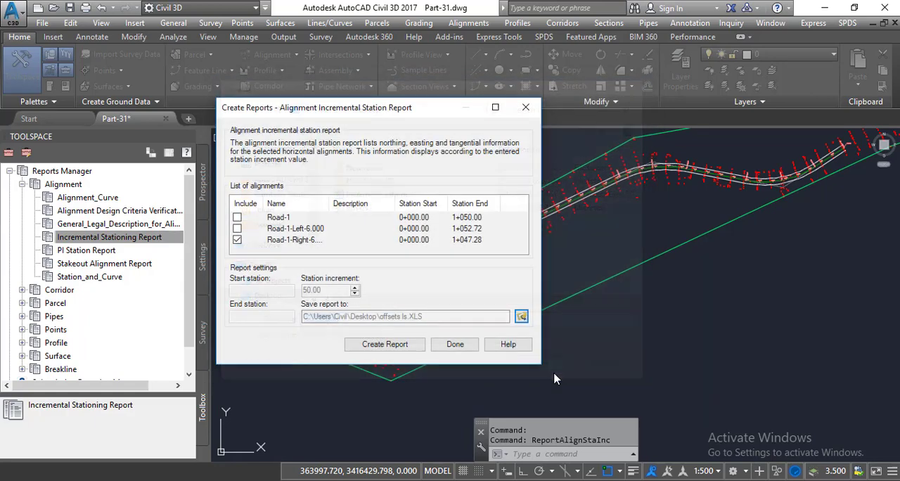
- Create the right offset's report, review and close its workbook, and finish the report creation
click(398, 348)
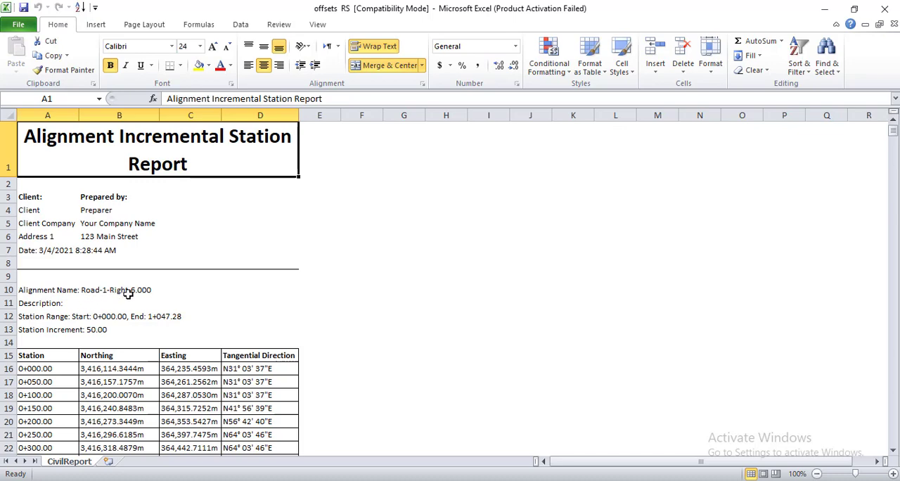
scroll(144, 302, down, 2)
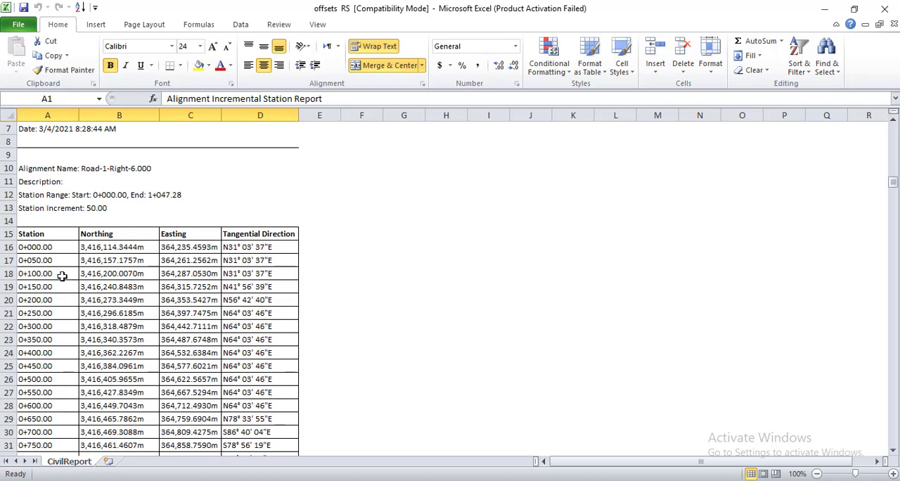
scroll(94, 306, down, 6)
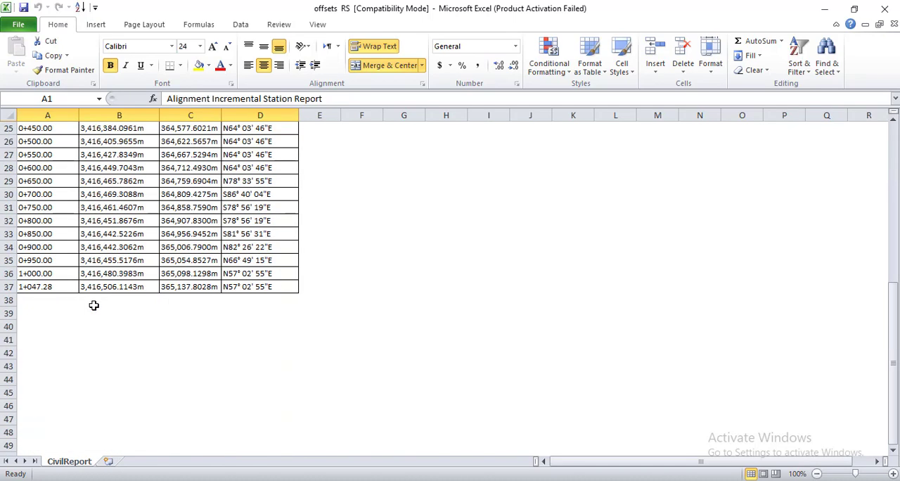
click(889, 8)
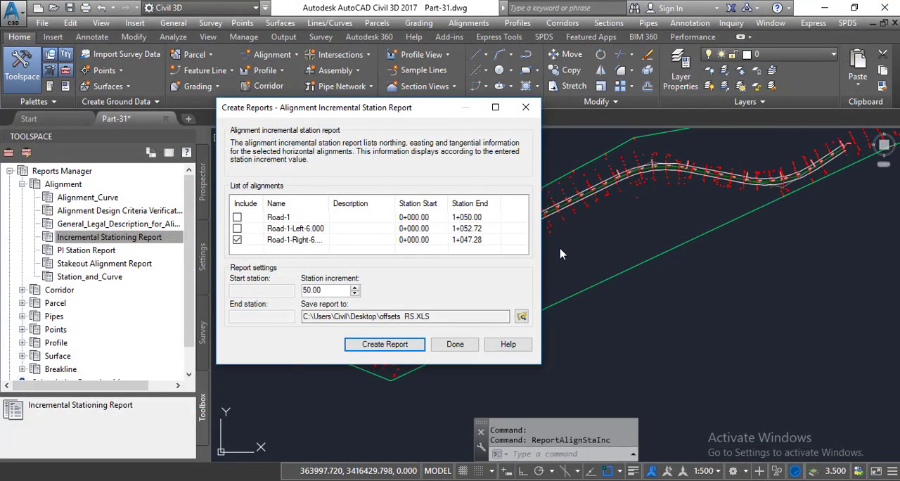
click(450, 343)
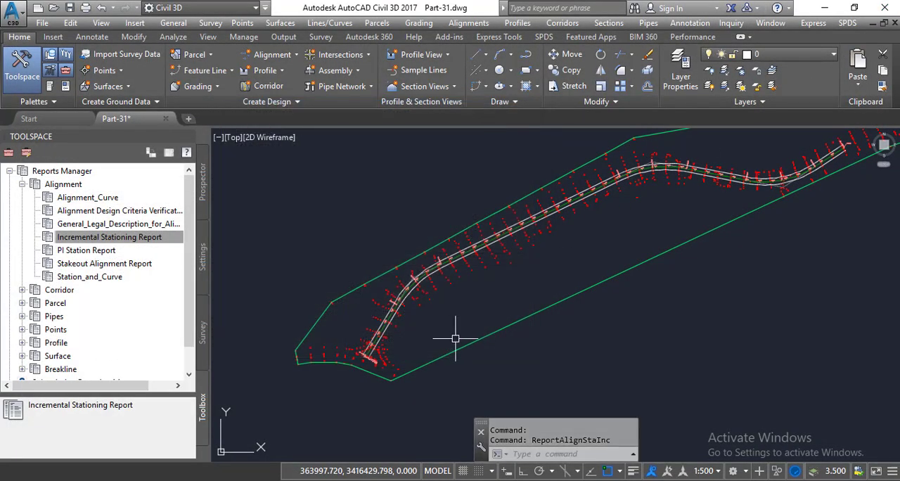
- Open the saved "Increment stations" workbook from the Desktop and examine the Road-1 station coordinates
click(825, 9)
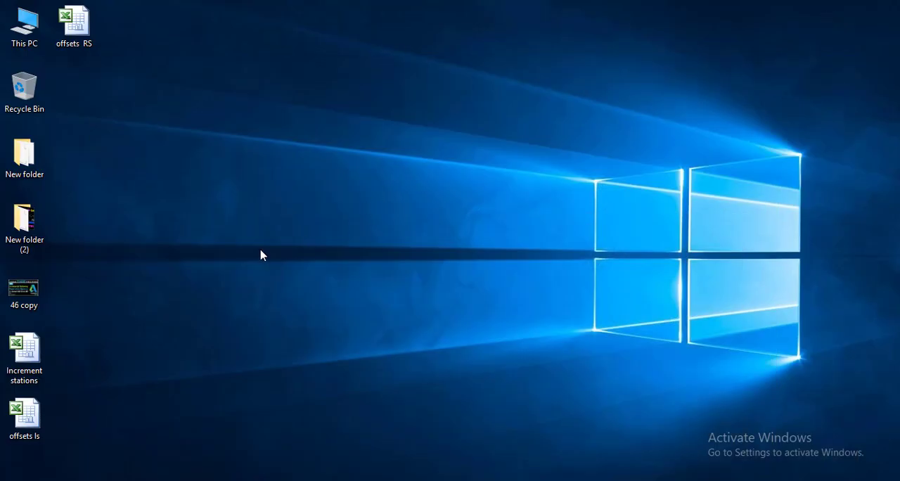
double_click(32, 351)
scroll(156, 320, down, 1)
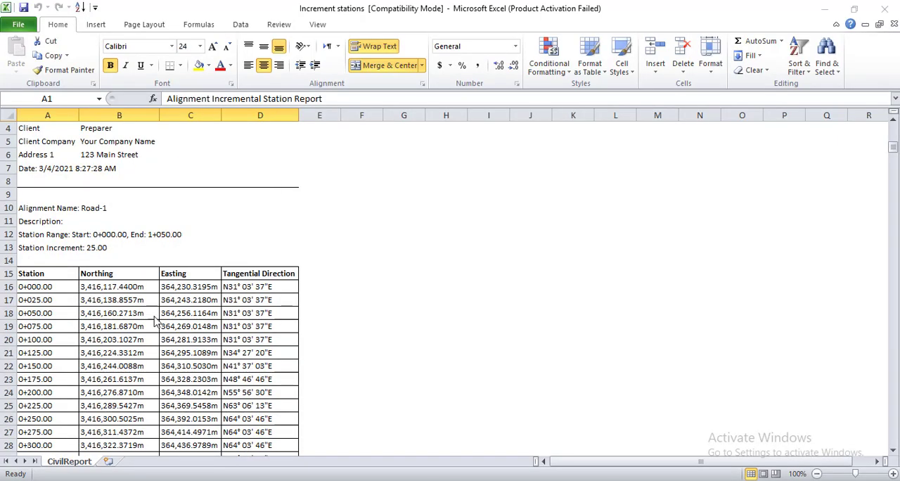
click(585, 372)
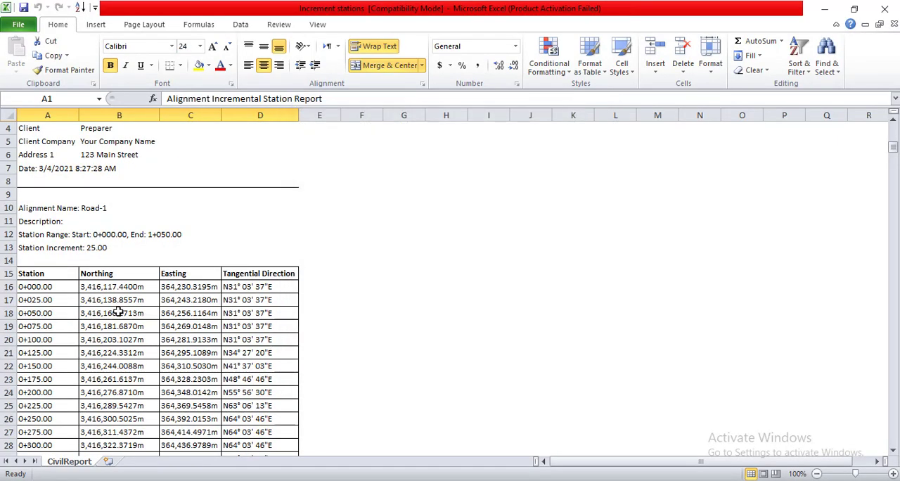
- Review the Road-1 station table through its last row, check the report header, and minimize the workbook
scroll(116, 311, down, 14)
scroll(109, 309, up, 3)
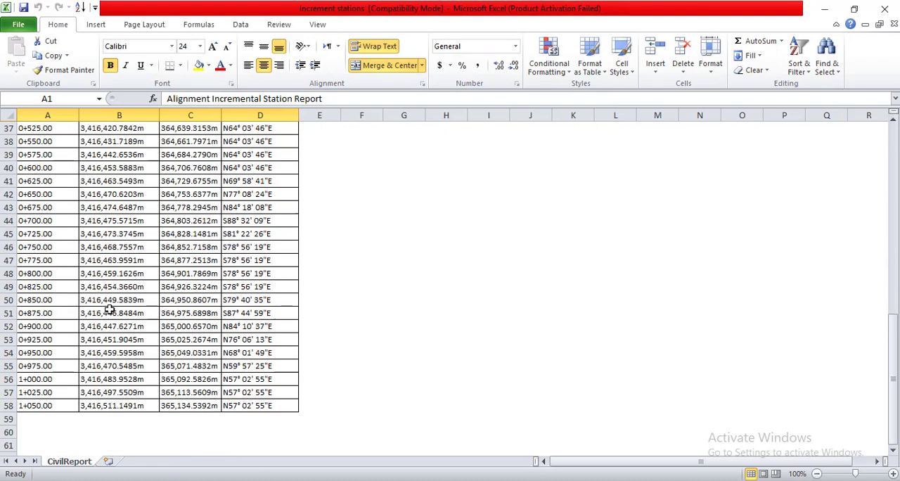
scroll(109, 309, up, 12)
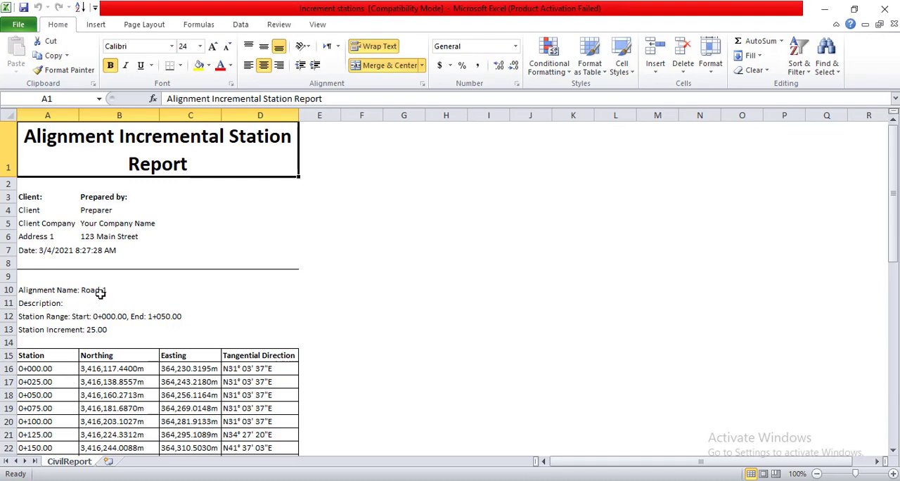
scroll(101, 294, down, 4)
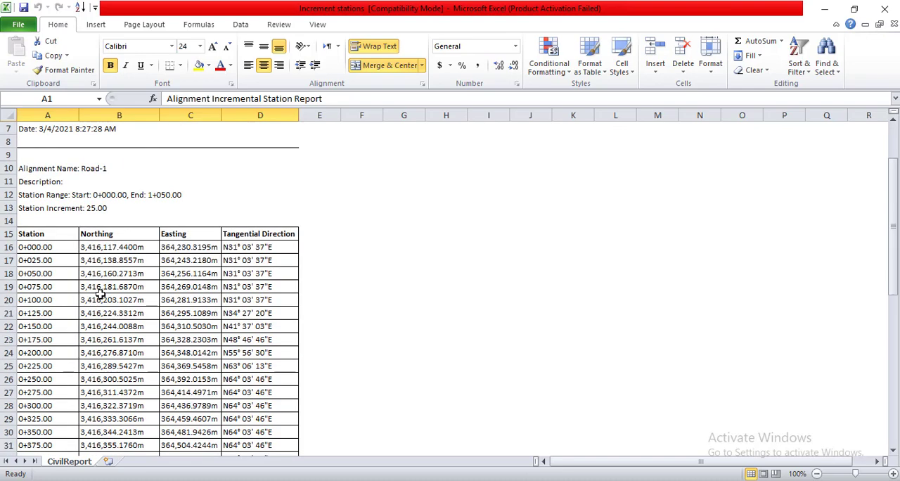
click(826, 10)
- Open the "offsets ls" workbook from the Desktop, review the left offset's station rows, and close it and the "Increment stations" workbook
double_click(39, 413)
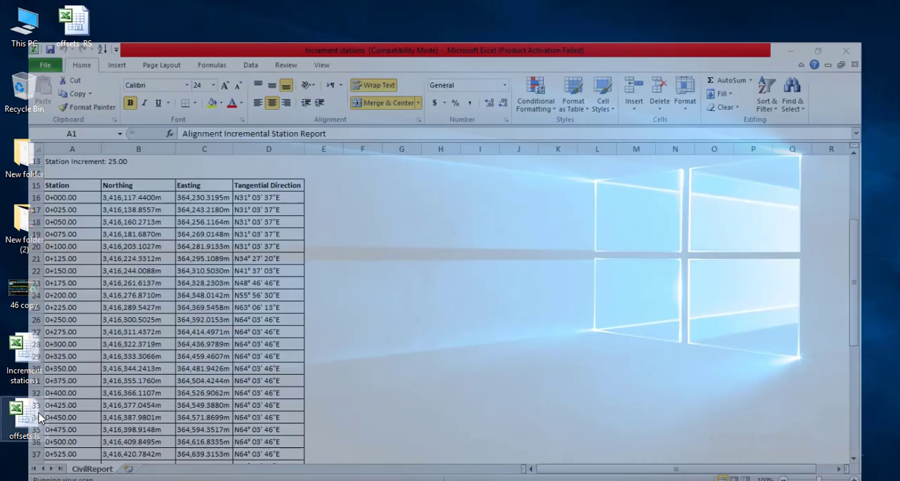
scroll(152, 349, down, 2)
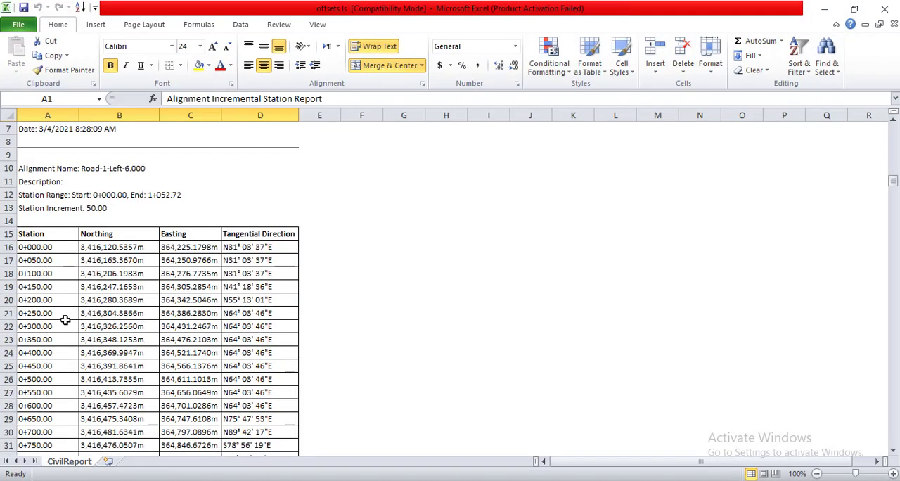
scroll(68, 380, down, 2)
click(884, 9)
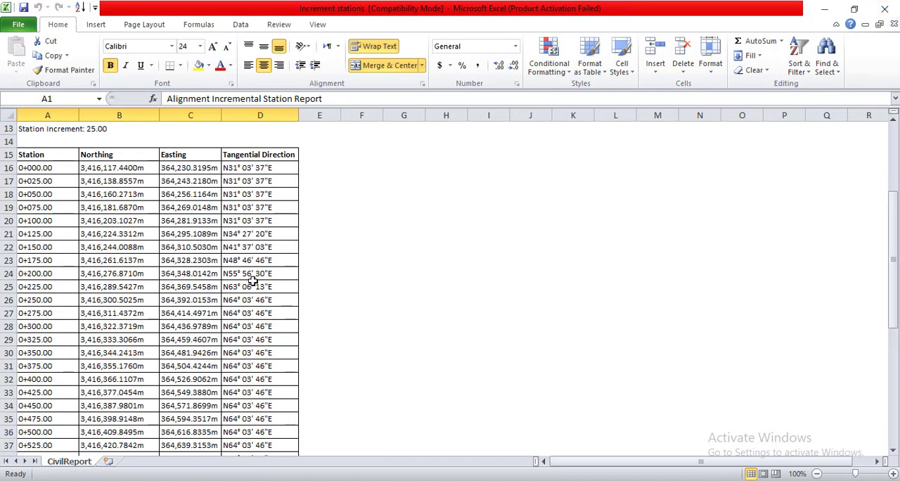
click(885, 9)
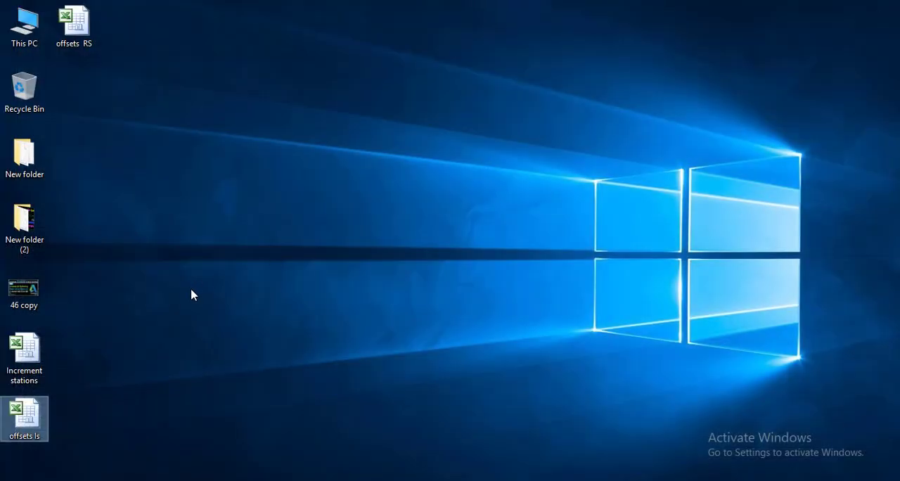
- Open the "offsets RS" workbook from the Desktop, review the right offset's stations through the last row, and close the workbook
double_click(74, 22)
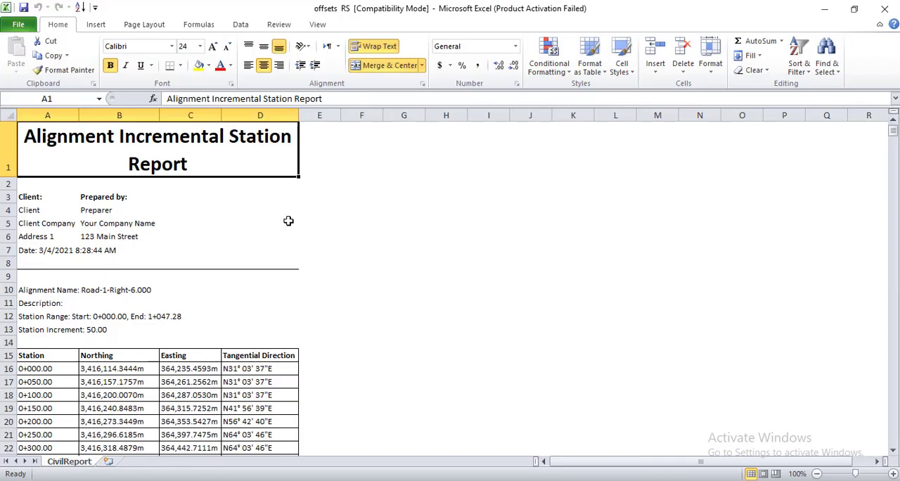
click(584, 374)
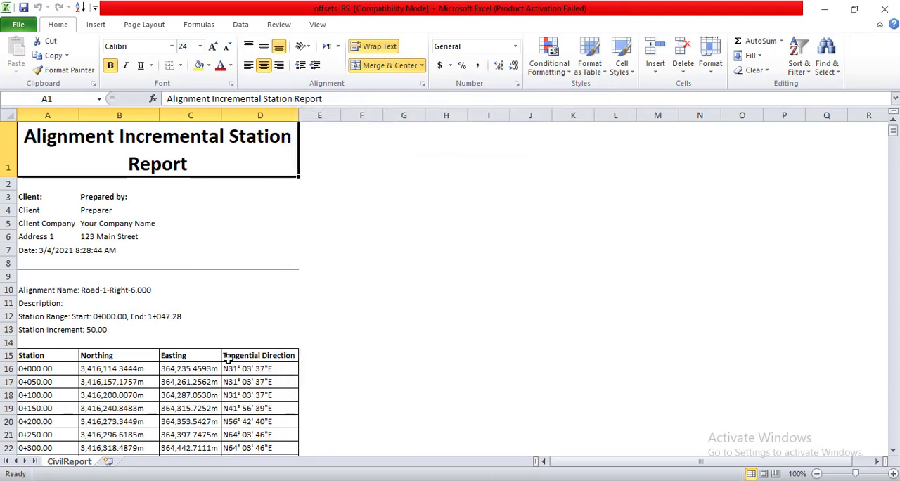
scroll(201, 341, down, 8)
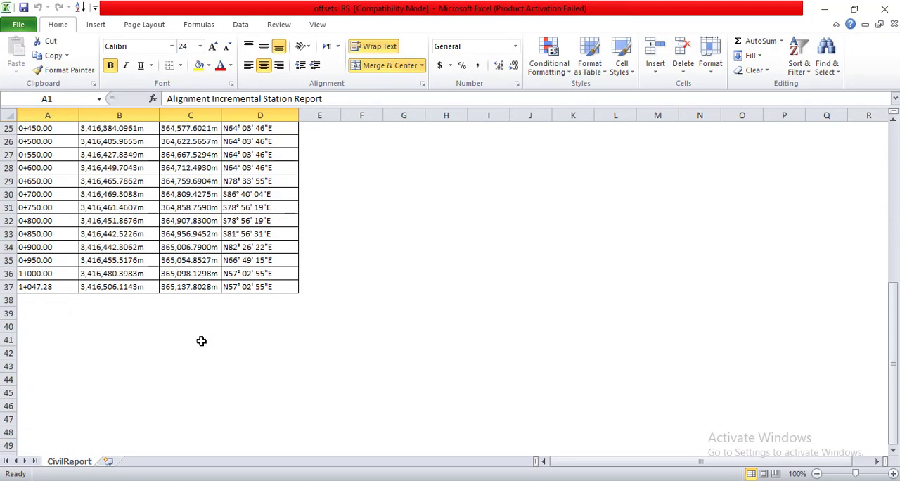
scroll(201, 341, up, 4)
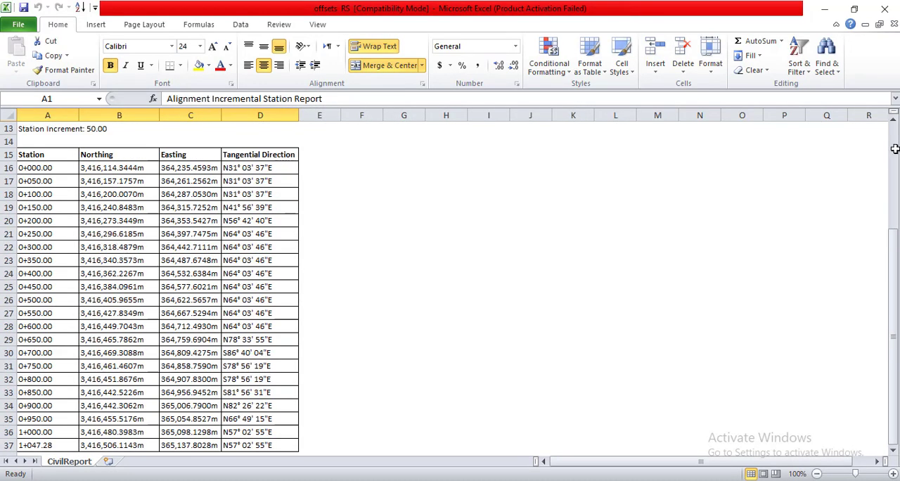
click(885, 10)
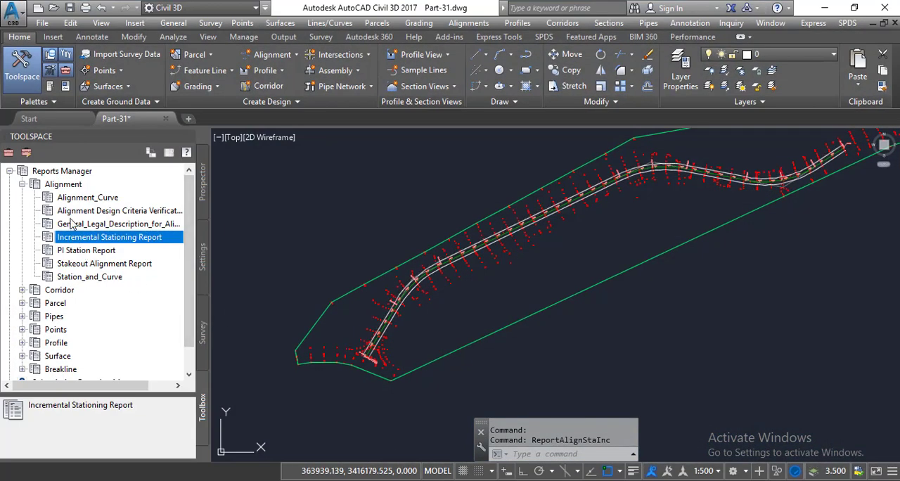
click(479, 306)
scroll(482, 309, down, 3)
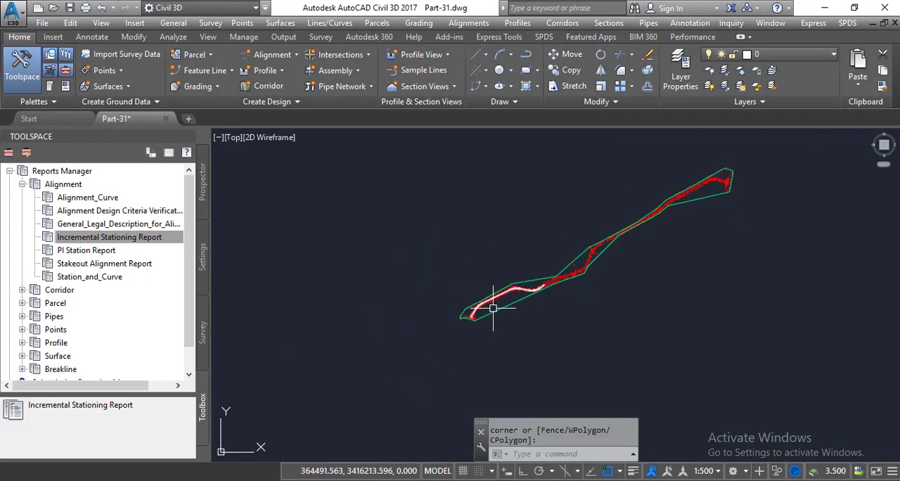